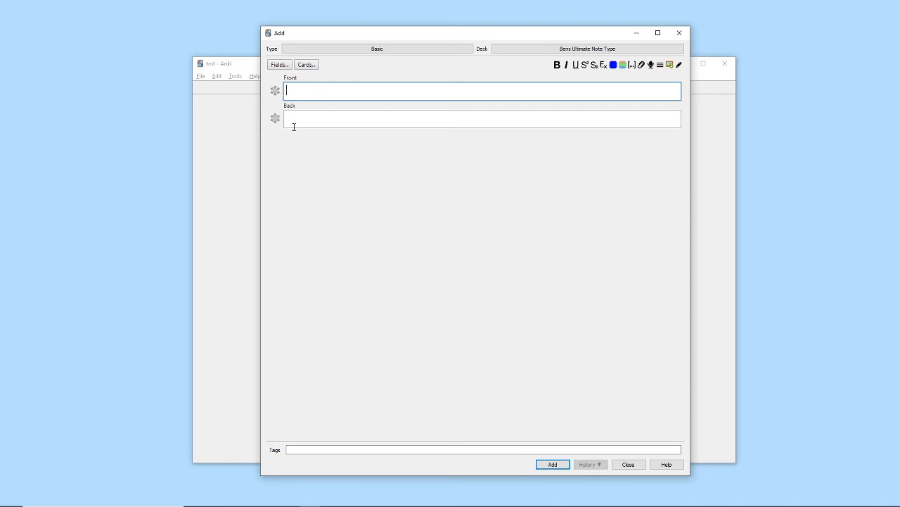
- Examine the Basic note type's field list and its front, styling and back card templates
left_click(295, 120)
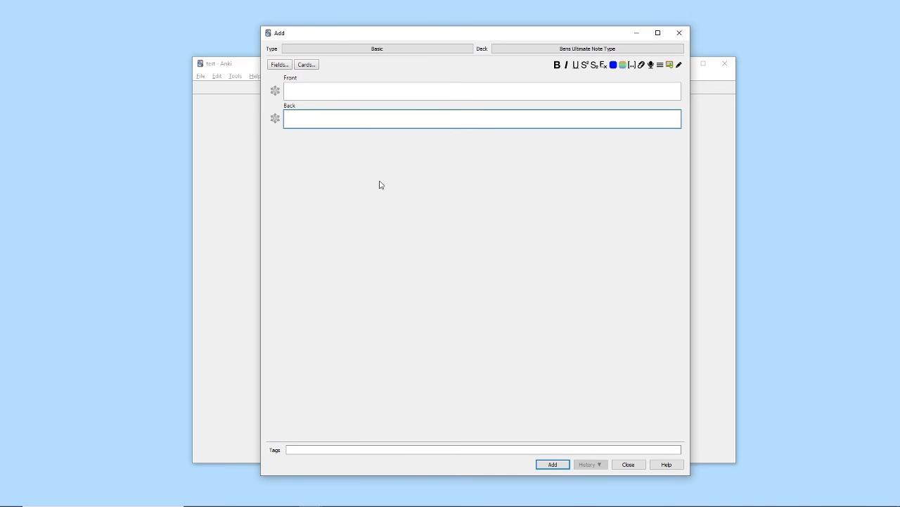
left_click(278, 65)
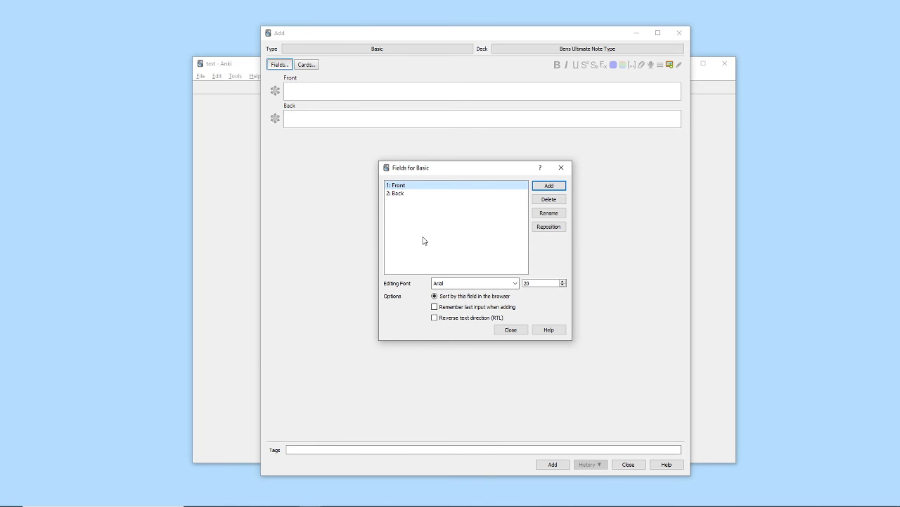
left_click(562, 164)
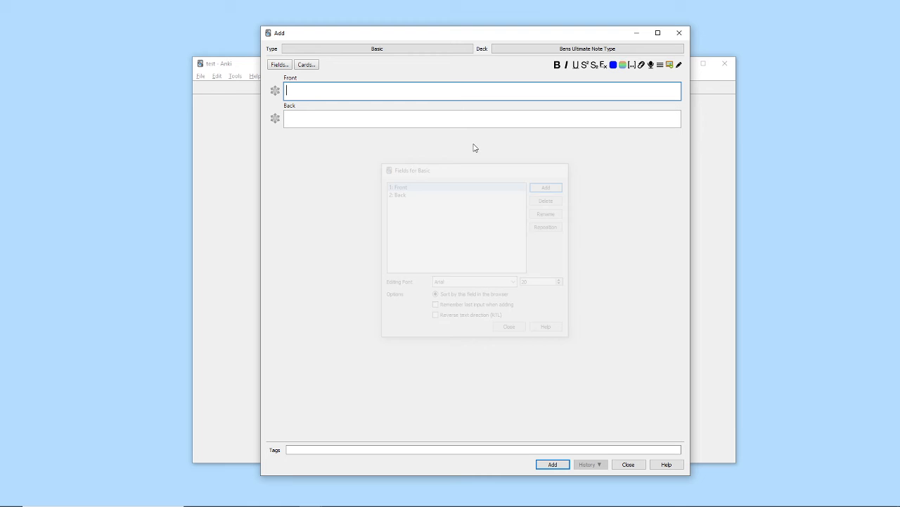
left_click(311, 67)
left_click(800, 64)
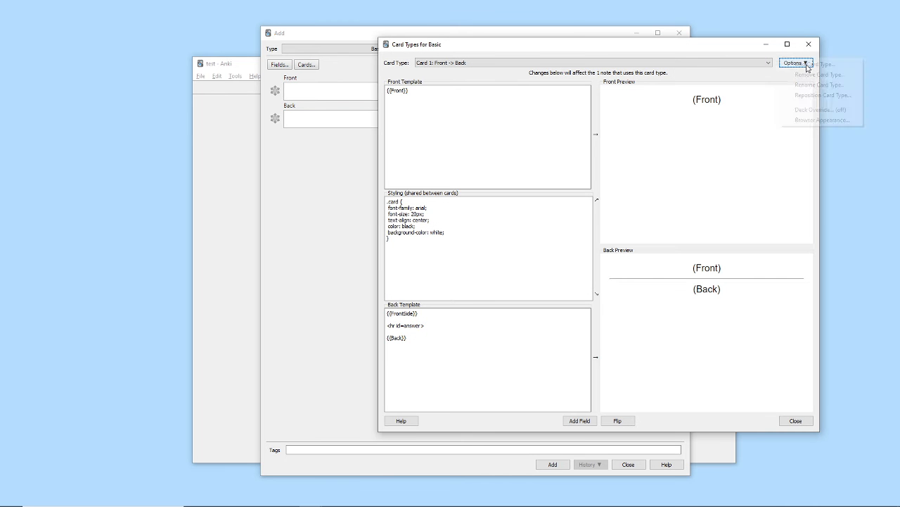
left_click(474, 346)
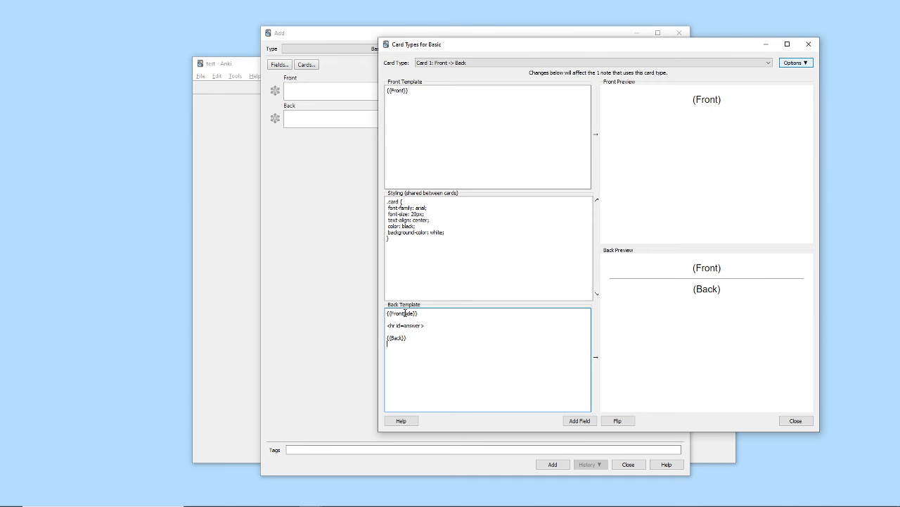
left_click(809, 44)
- Change the note type to Bens Ultimate Note Type and examine its Source and Extras fields
left_click(418, 48)
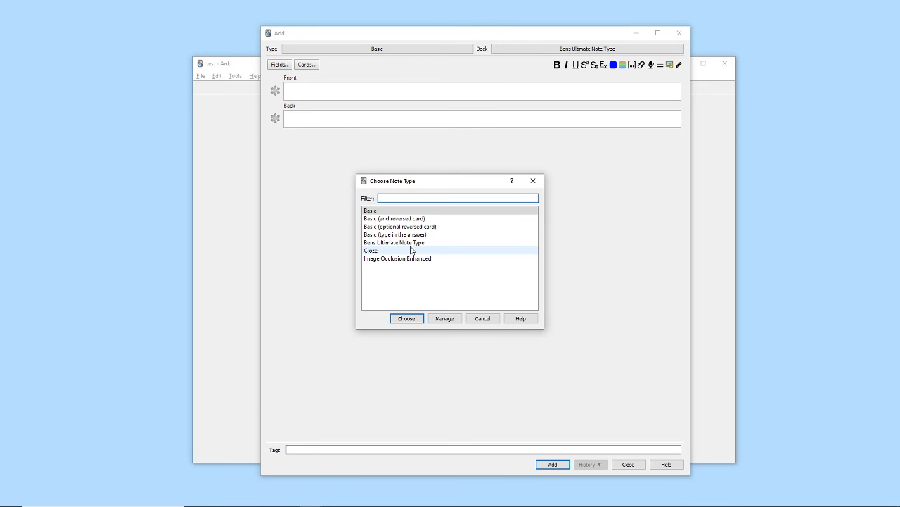
double_click(414, 244)
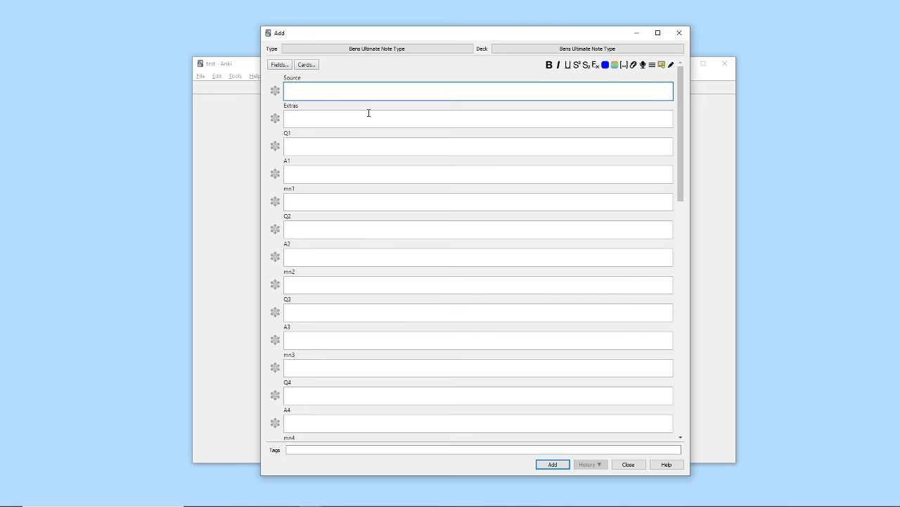
left_click(304, 119)
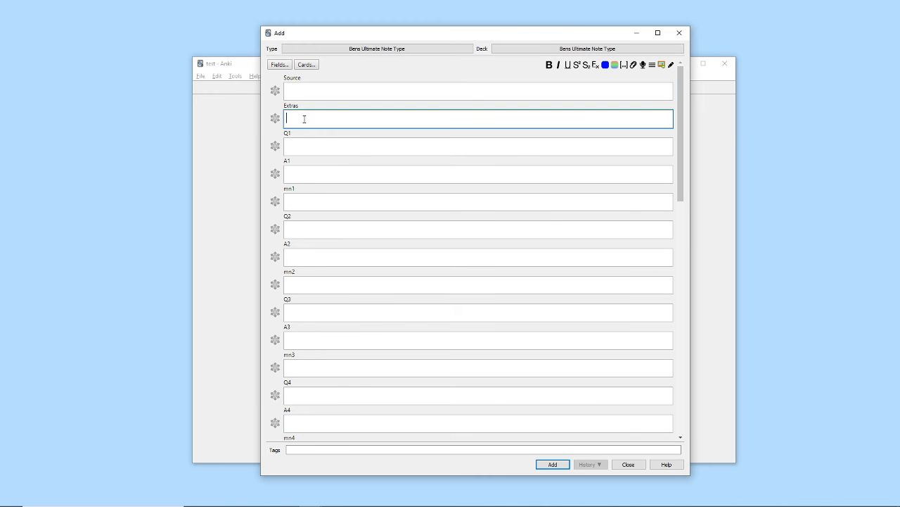
left_click(309, 90)
left_click_drag(282, 77, 320, 110)
left_click(321, 111)
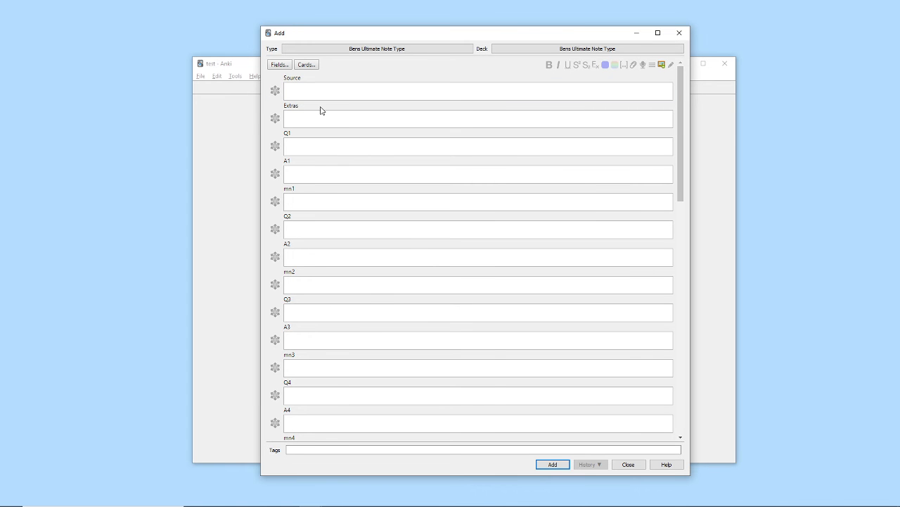
left_click(339, 89)
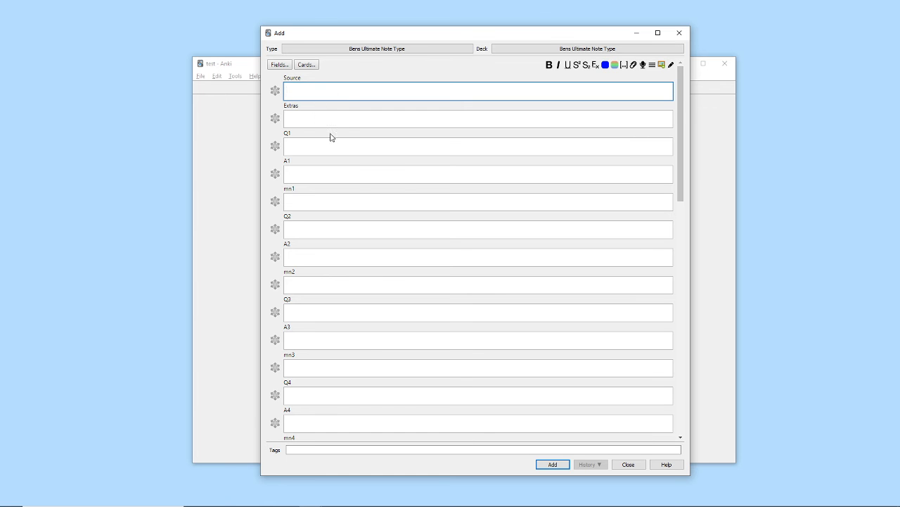
left_click(334, 118)
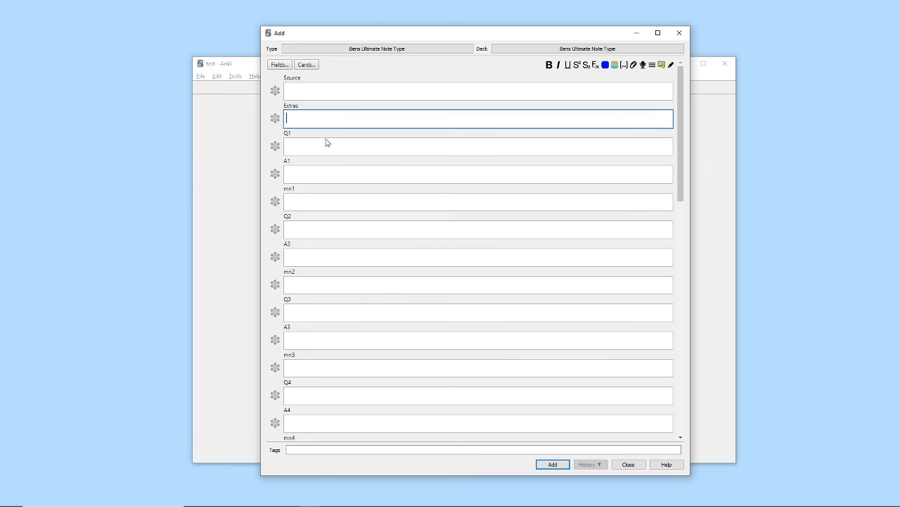
- Examine the repeating question, answer and mn fields, starting with Q1, A1 and mn1 and continuing to Q3, A3 and mn3
left_click(331, 144)
left_click(307, 172)
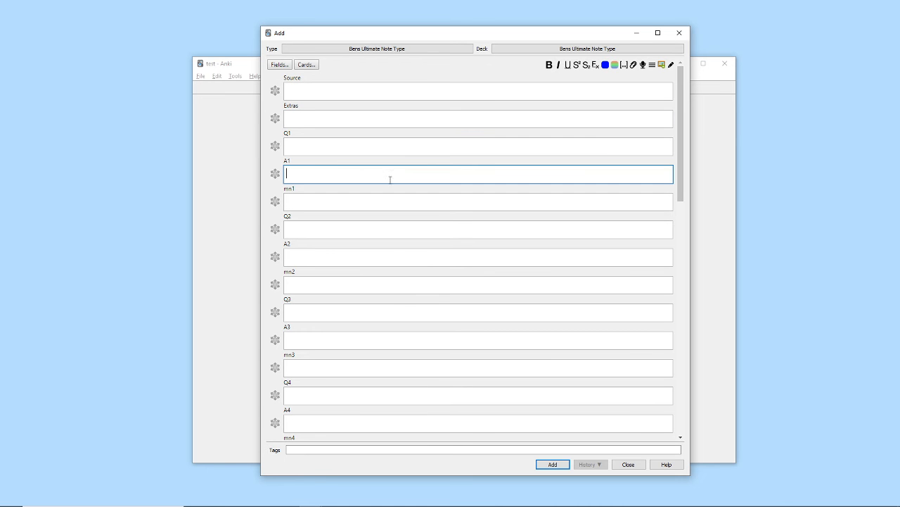
left_click(323, 141)
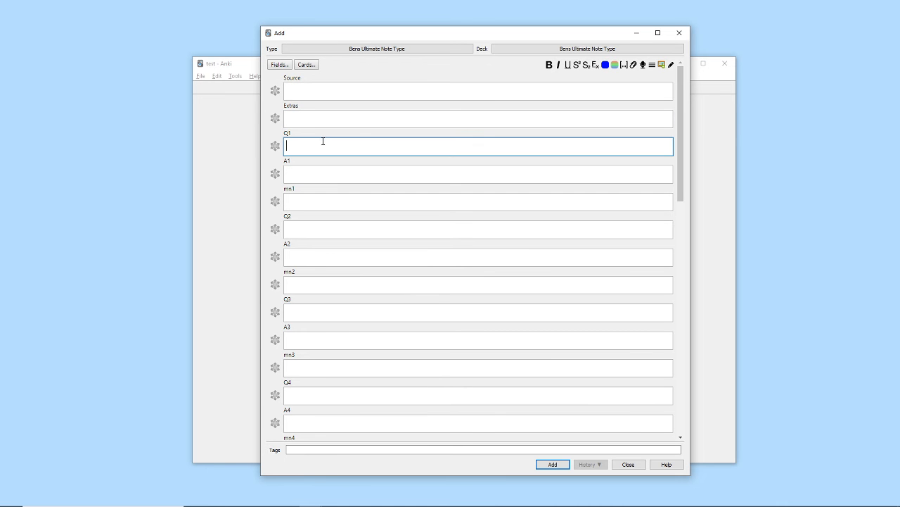
left_click(330, 202)
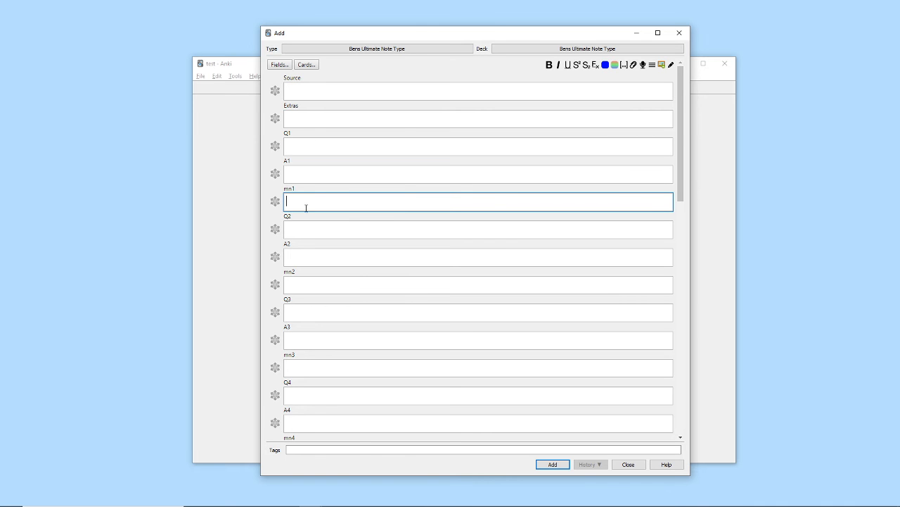
double_click(287, 189)
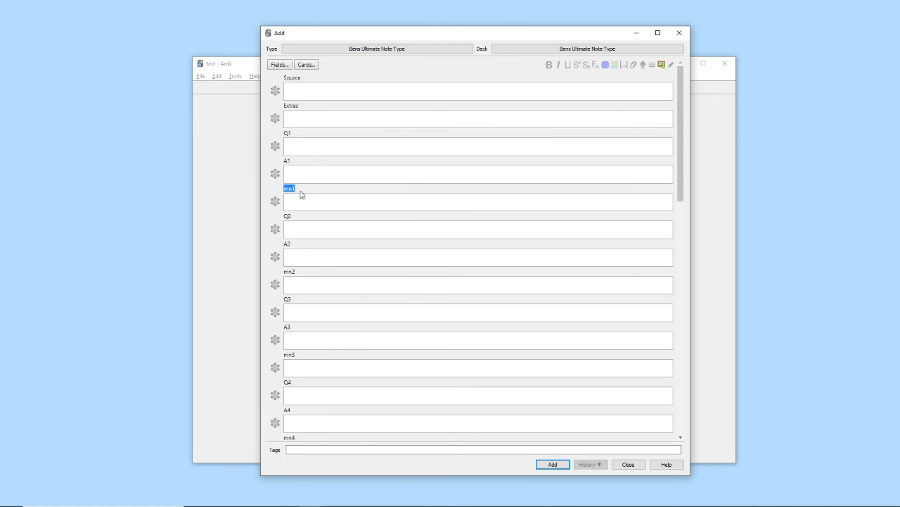
left_click(307, 200)
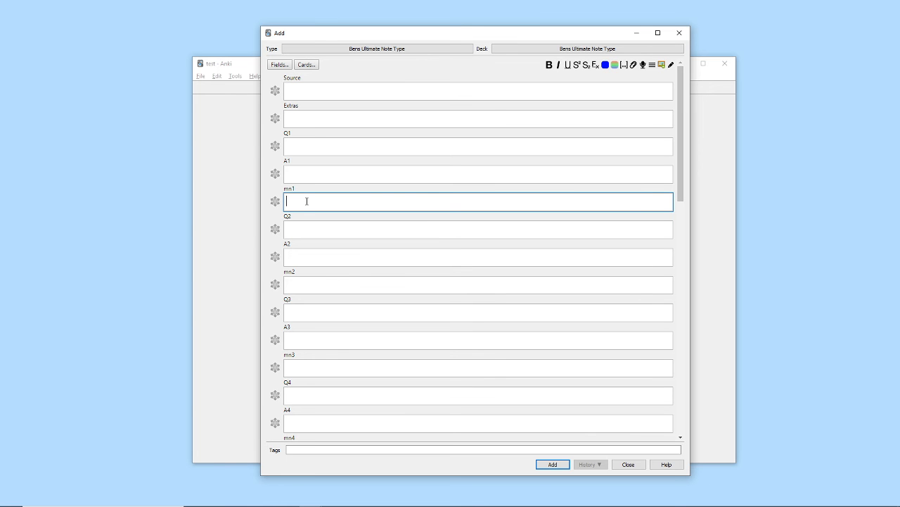
left_click(301, 176)
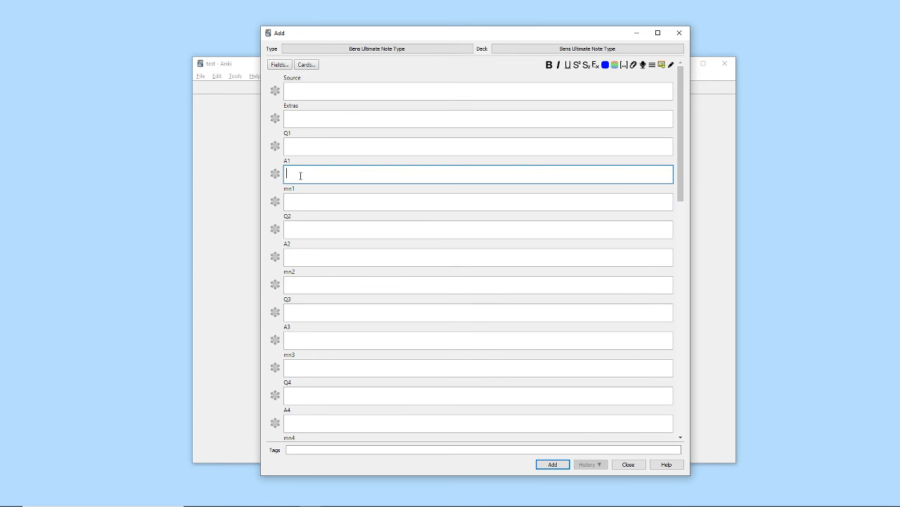
left_click(309, 203)
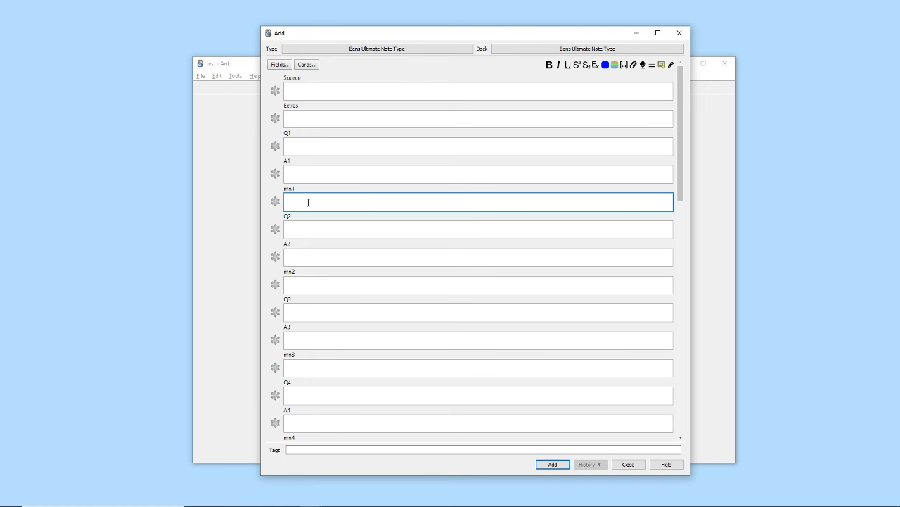
left_click(302, 175)
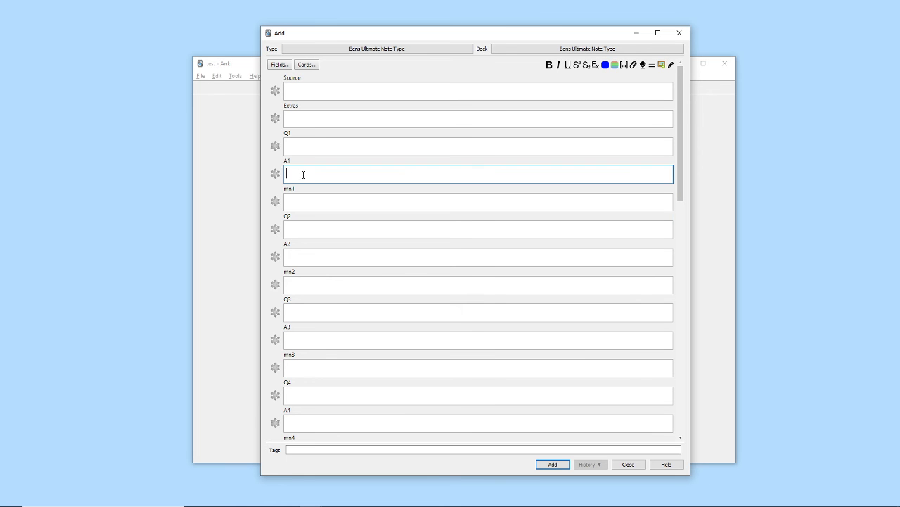
scroll(370, 280, "down", 8)
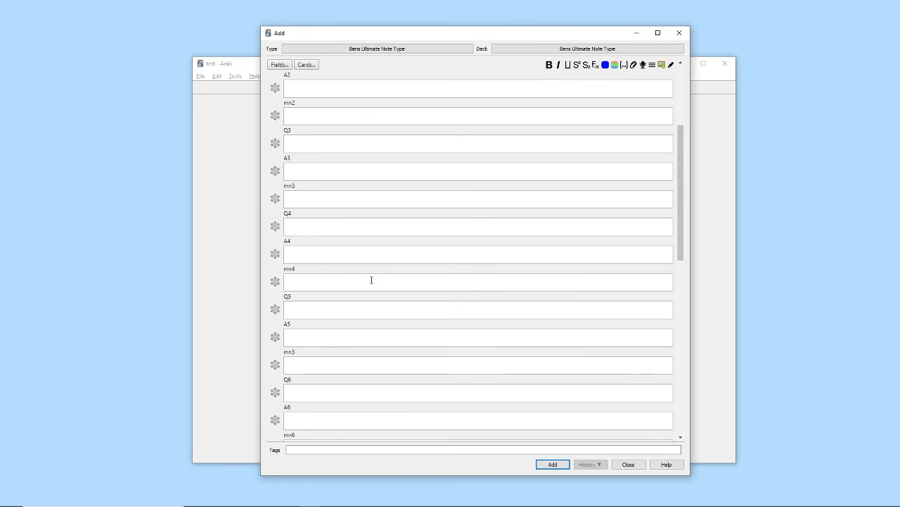
scroll(312, 151, "up", 3)
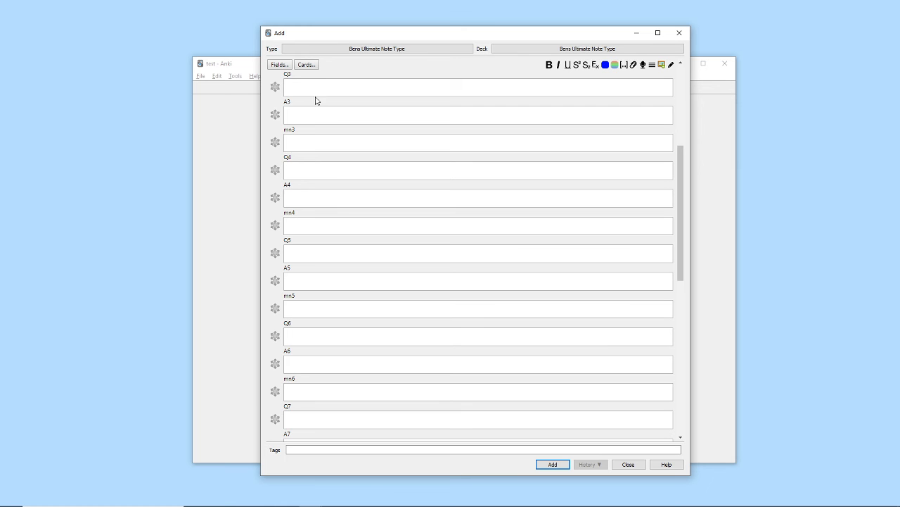
left_click(314, 84)
left_click(303, 112)
left_click(312, 137)
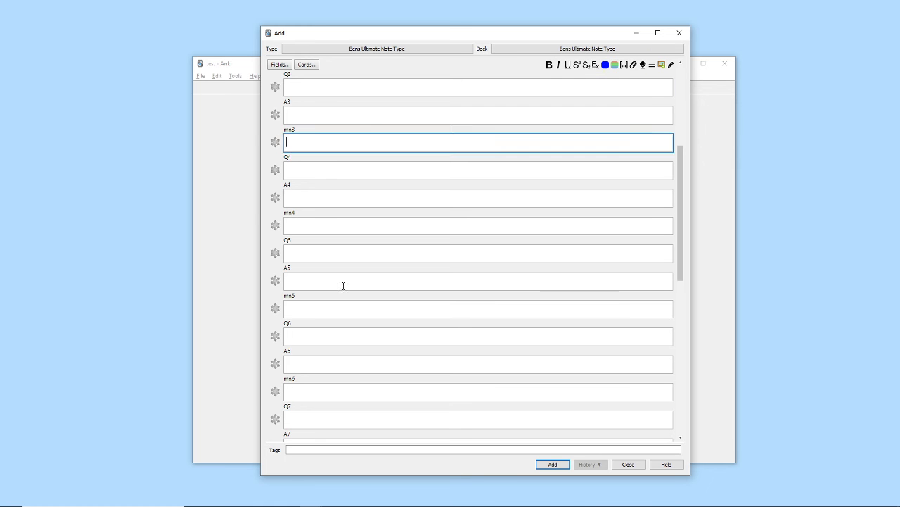
- Examine the PathQ1, PathQ2, PathQ3 and PathA fields further down the note
scroll(344, 379, "down", 5)
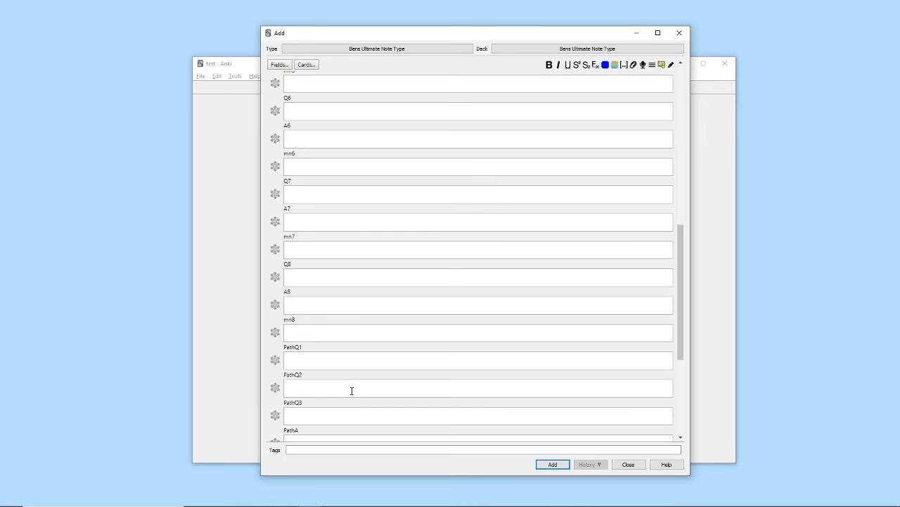
scroll(311, 295, "down", 2)
left_click(306, 299)
scroll(306, 301, "down", 2)
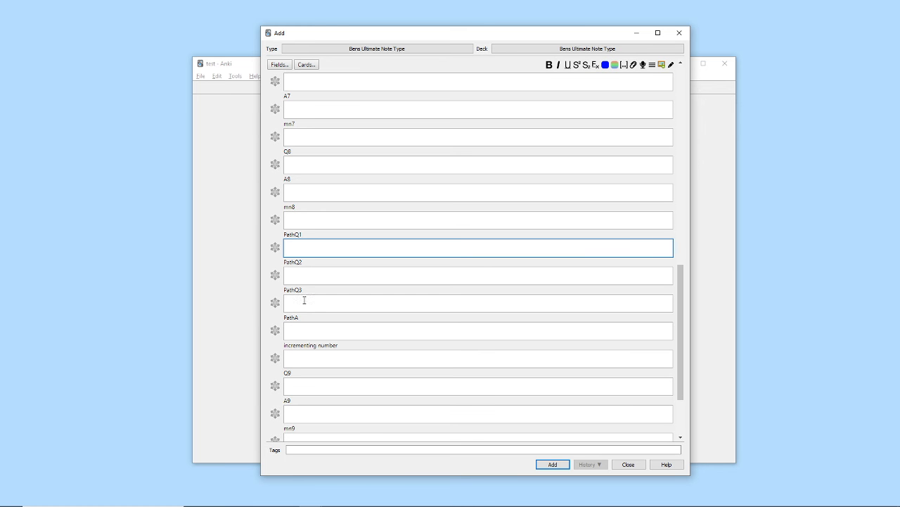
left_click(312, 326)
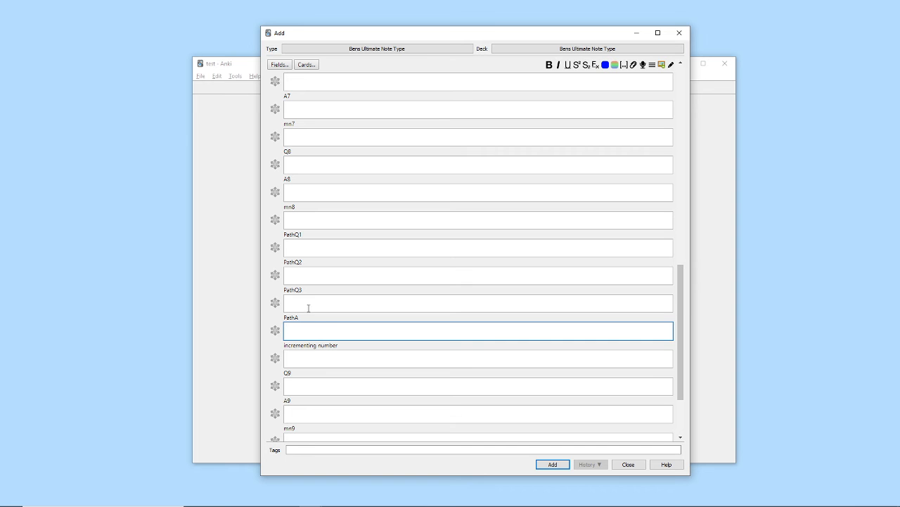
left_click(307, 304)
left_click(307, 273)
left_click(310, 247)
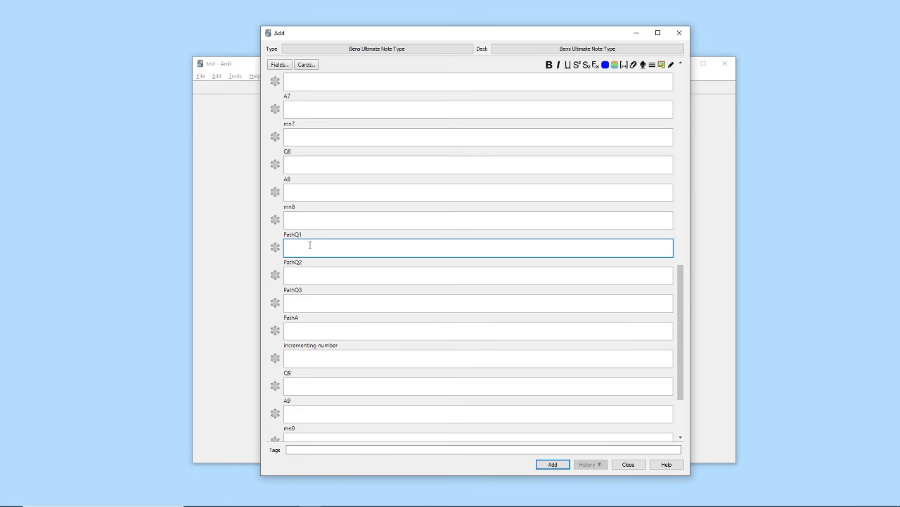
left_click(316, 329)
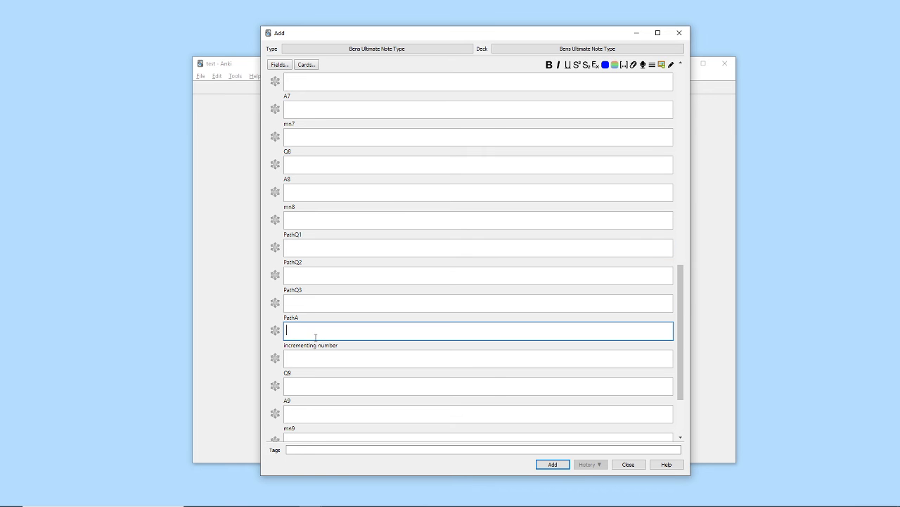
left_click(307, 250)
left_click(309, 276)
left_click(315, 297)
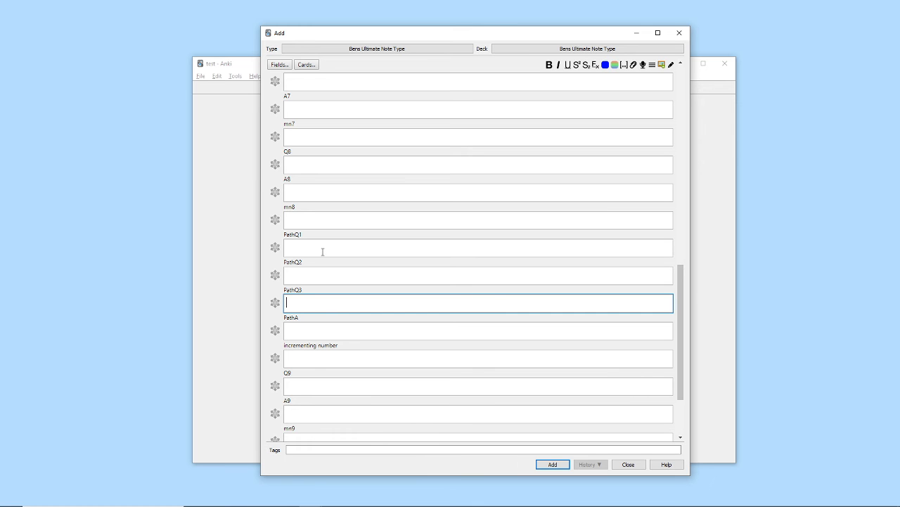
left_click(327, 328)
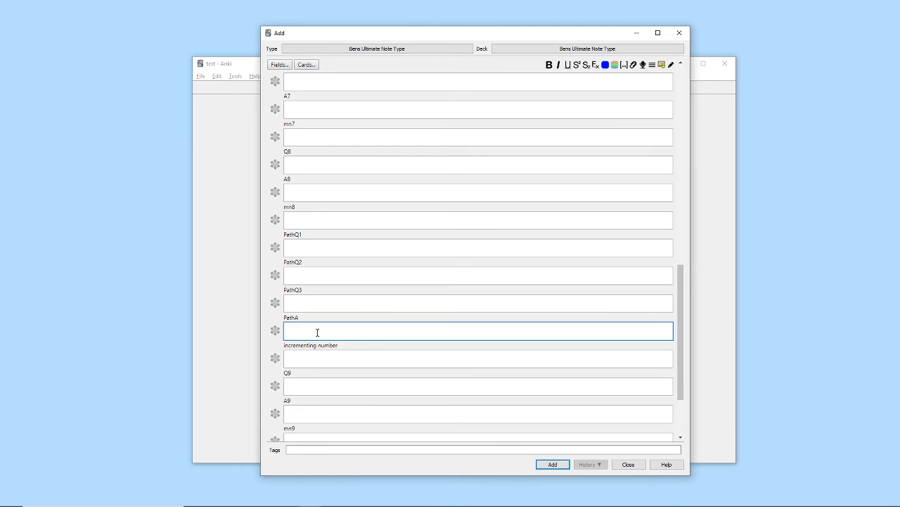
left_click(317, 247)
left_click(312, 278)
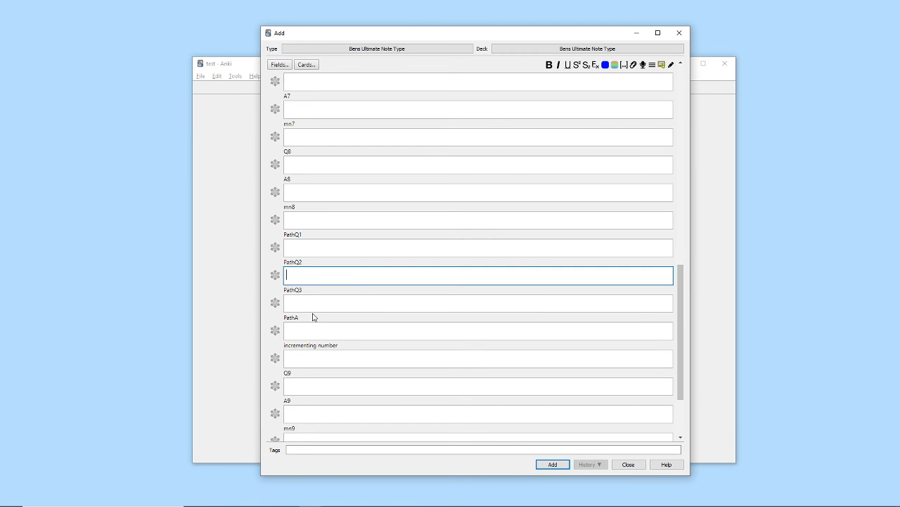
left_click(313, 310)
left_click(321, 249)
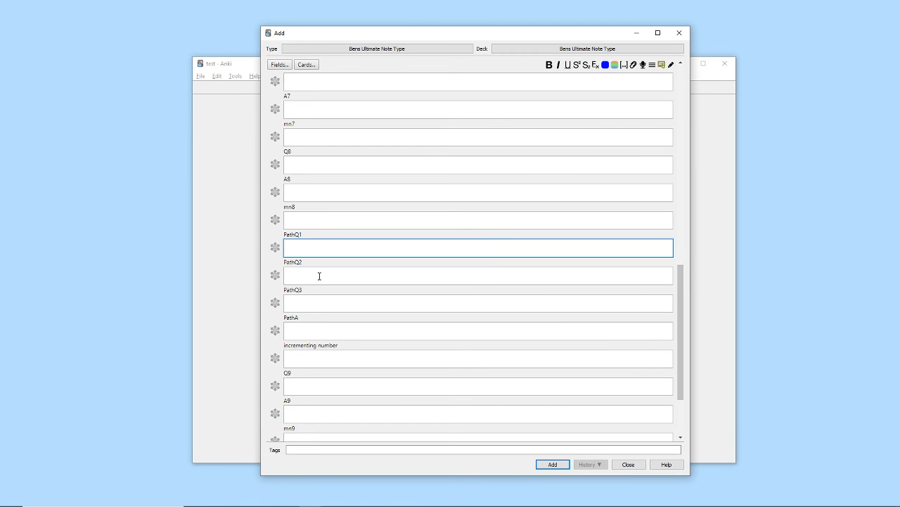
left_click(319, 276)
left_click(320, 300)
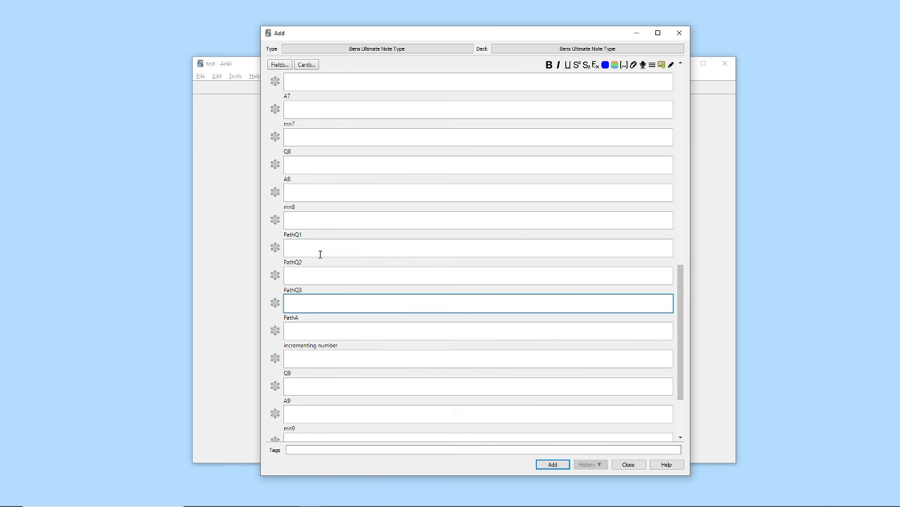
- Examine the incrementing number field and close the Add window without adding a note
left_click(312, 356)
scroll(311, 356, "down", 1)
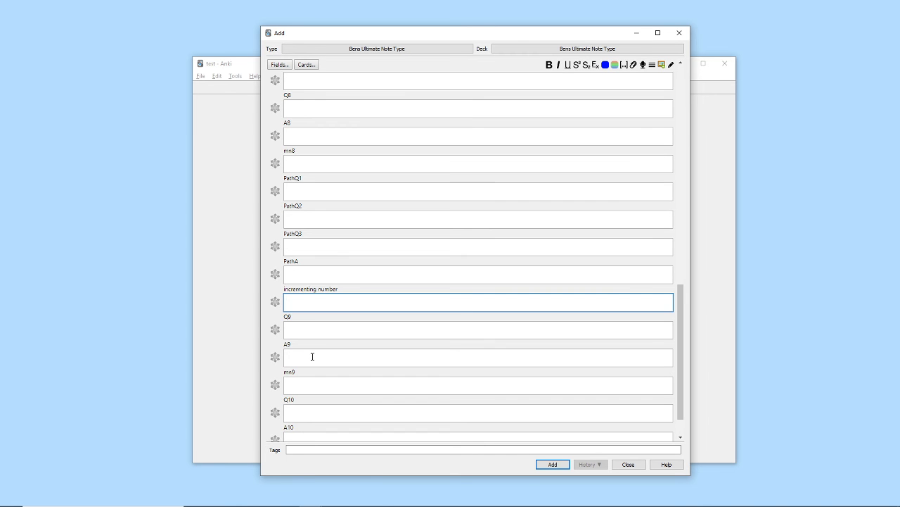
left_click(327, 291)
left_click(363, 297)
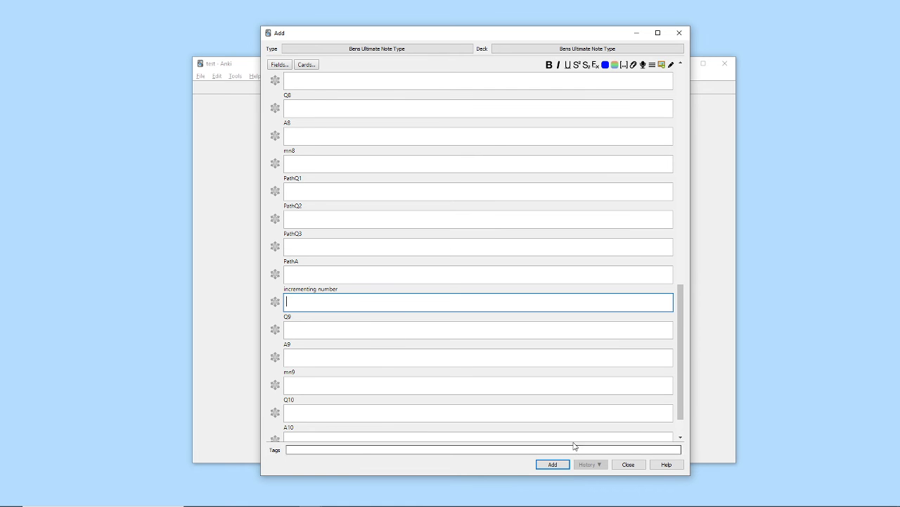
left_click(629, 465)
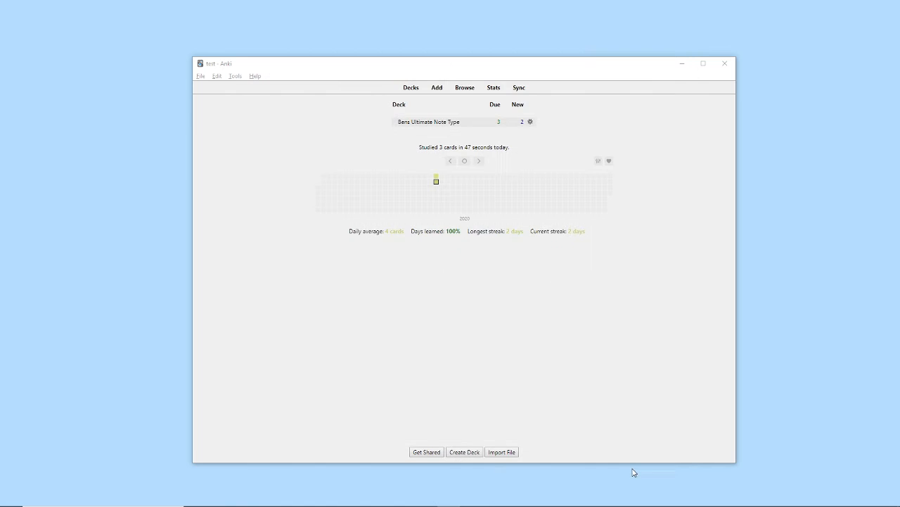
- Open the card browser on the current deck, enlarging the note editor area and sorting the cards by Sort Field
left_click(464, 86)
left_click(94, 39)
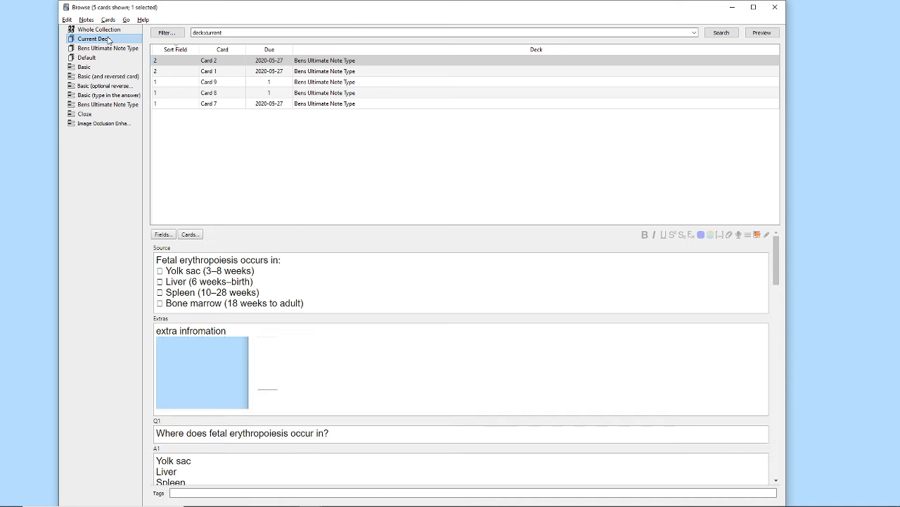
left_click_drag(291, 225, 254, 102)
left_click(175, 49)
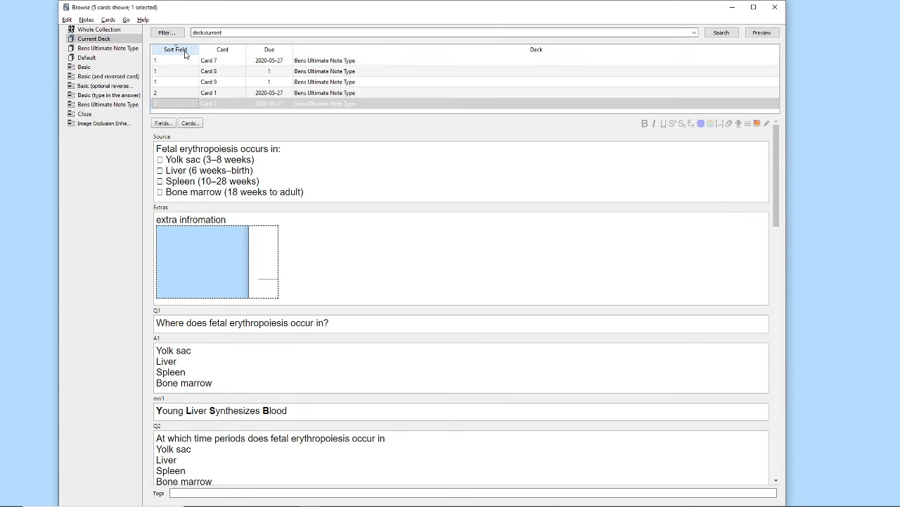
- Set the incrementing number to 2 on the Card 7 note about the plasma cell pathway
left_click(175, 61)
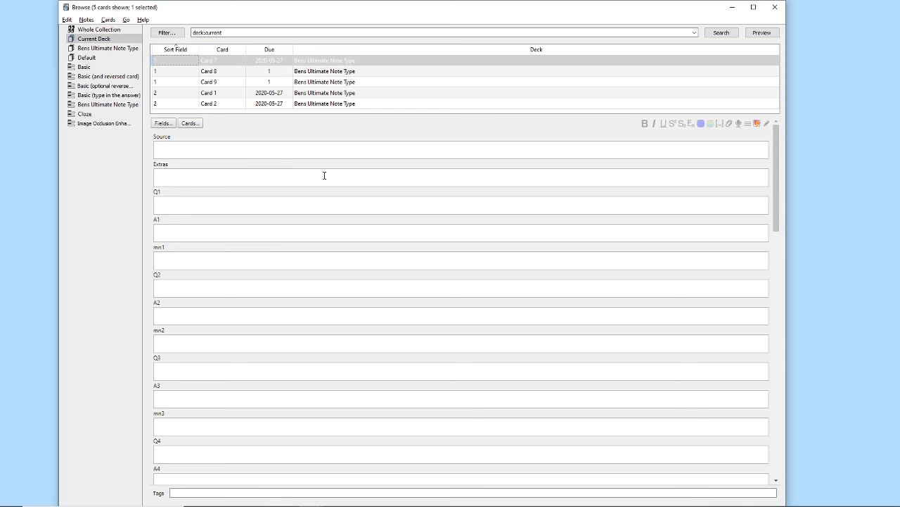
scroll(274, 192, "down", 2)
left_click(173, 93)
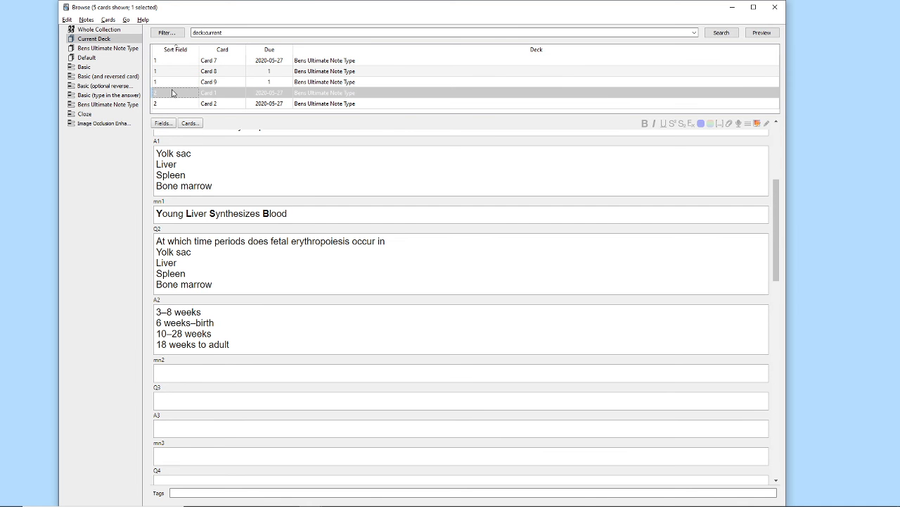
left_click(178, 61)
scroll(338, 316, "down", 10)
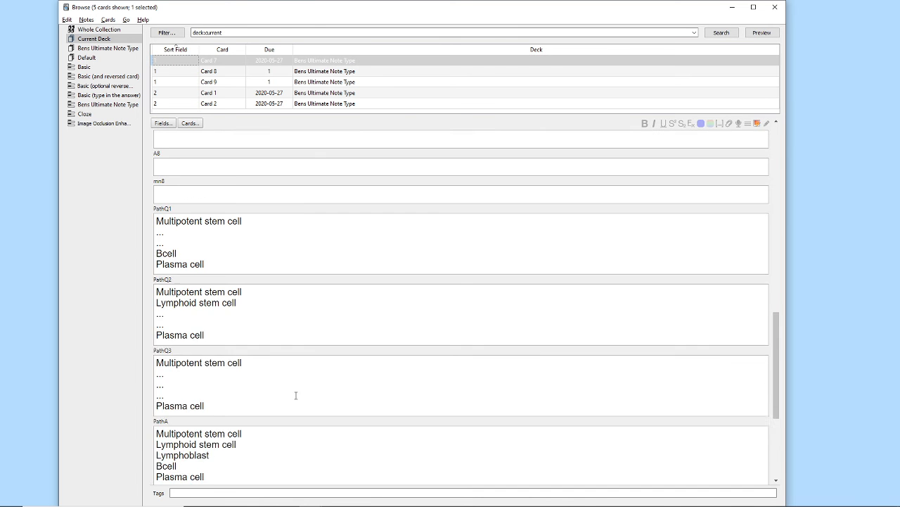
scroll(295, 395, "down", 5)
left_click_drag(181, 305, 111, 311)
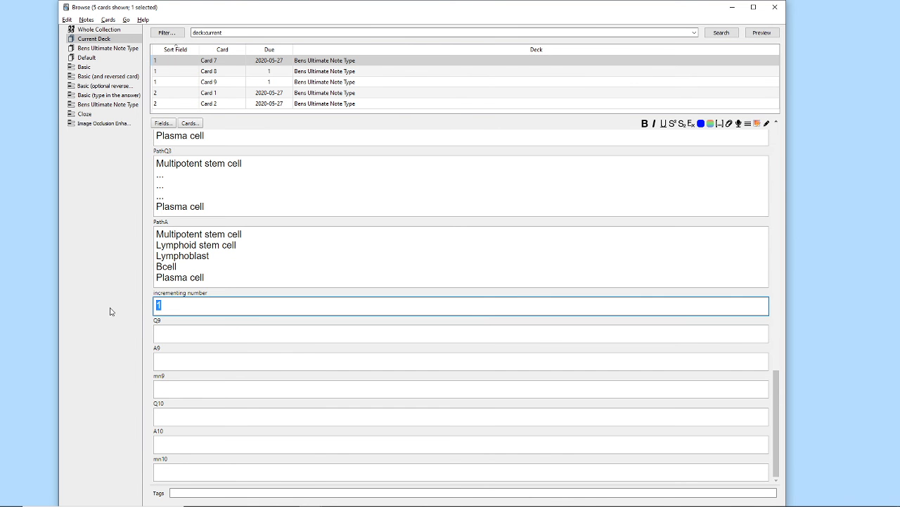
type("2")
- Set the incrementing number to 1 on the fetal erythropoiesis note and re-sort the cards by Sort Field
left_click(179, 93)
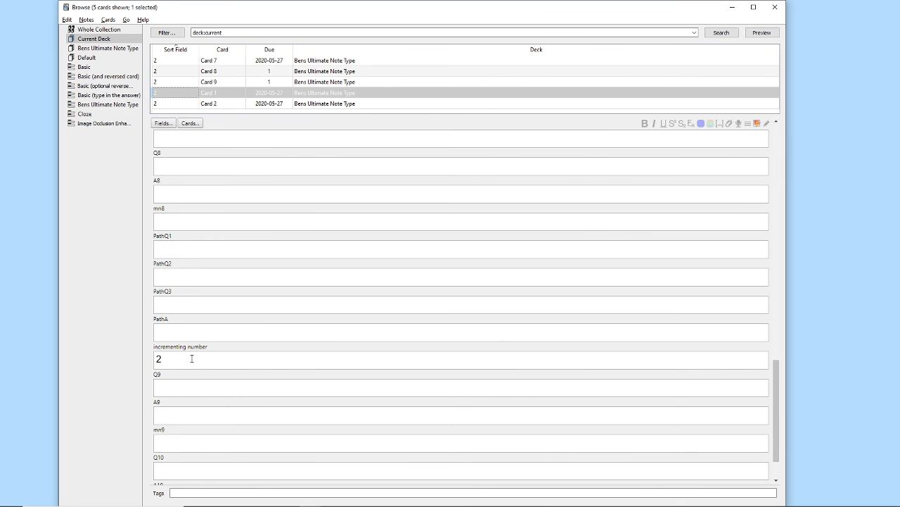
left_click_drag(191, 358, 133, 351)
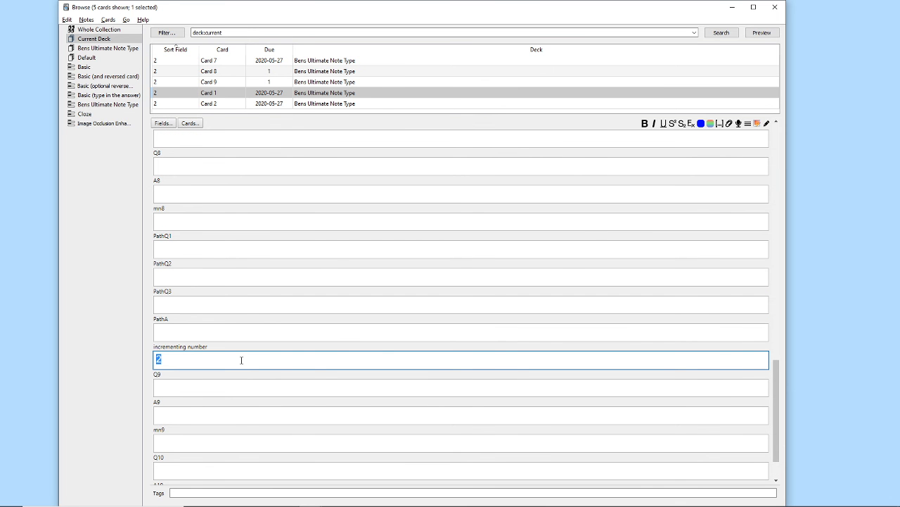
type("1")
left_click(179, 71)
left_click(177, 49)
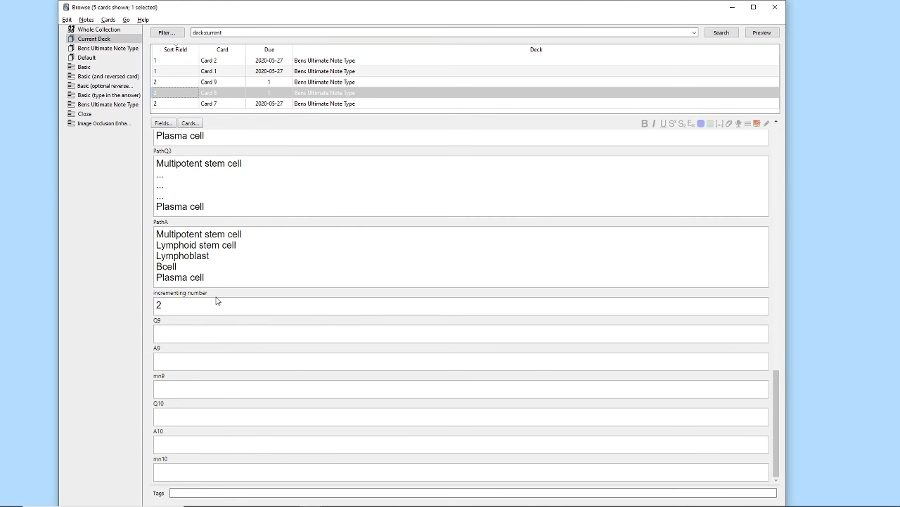
- Add a wider Created column to the card list and sort the cards by creation date
scroll(210, 312, "up", 2)
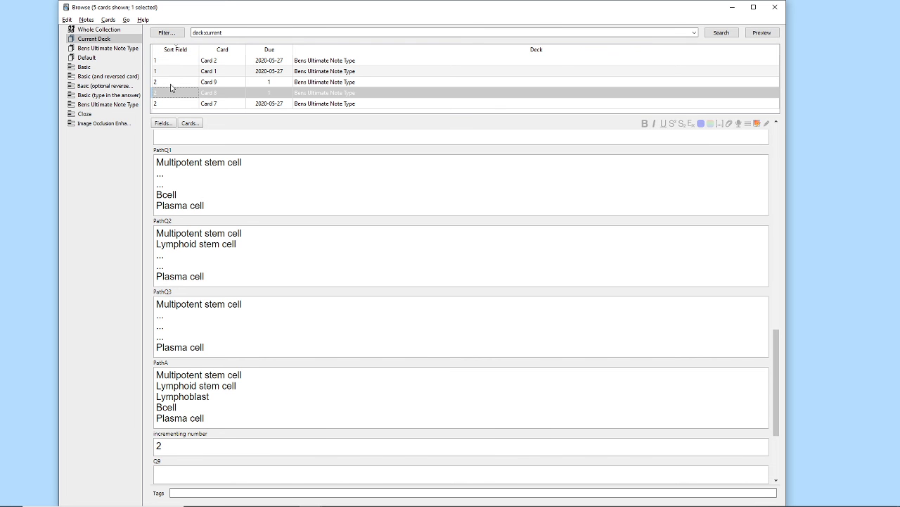
scroll(275, 319, "up", 2)
right_click(439, 50)
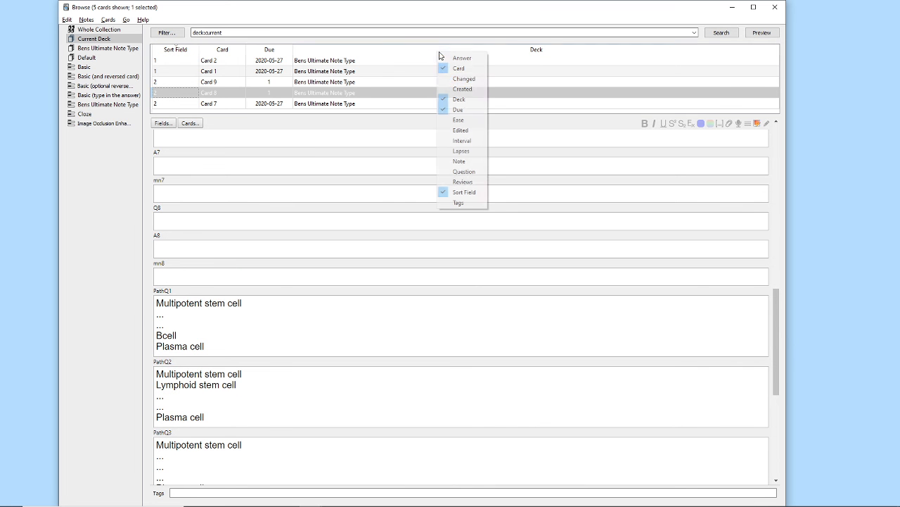
left_click(477, 89)
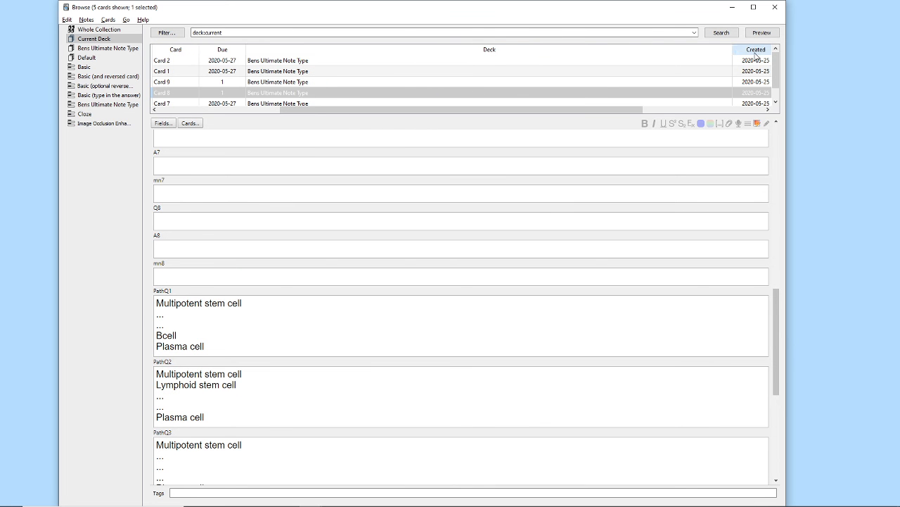
left_click_drag(734, 50, 612, 50)
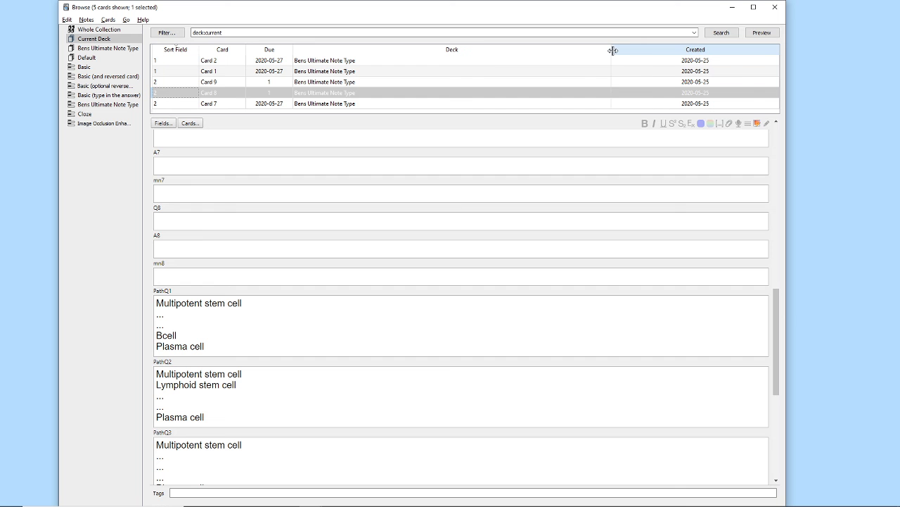
left_click(668, 51)
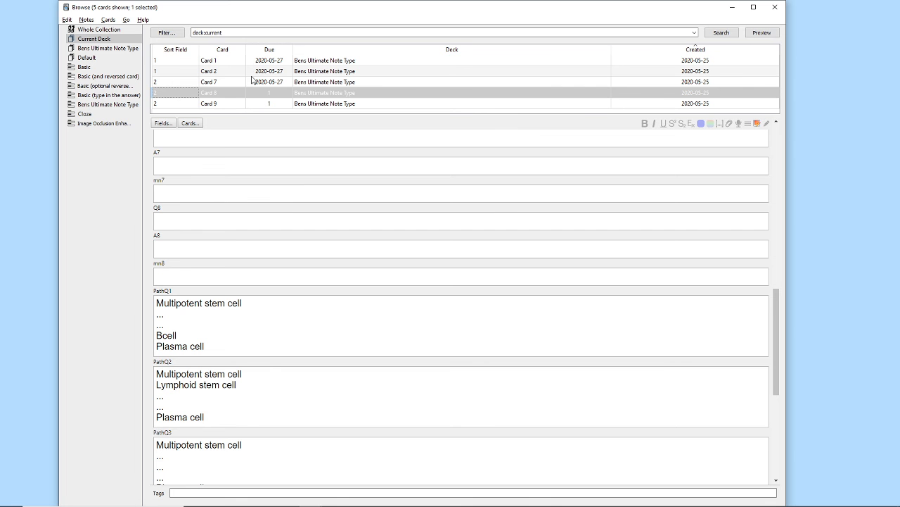
- Sort the card list by Sort Field in ascending order
left_click(167, 51)
right_click(166, 54)
left_click(297, 40)
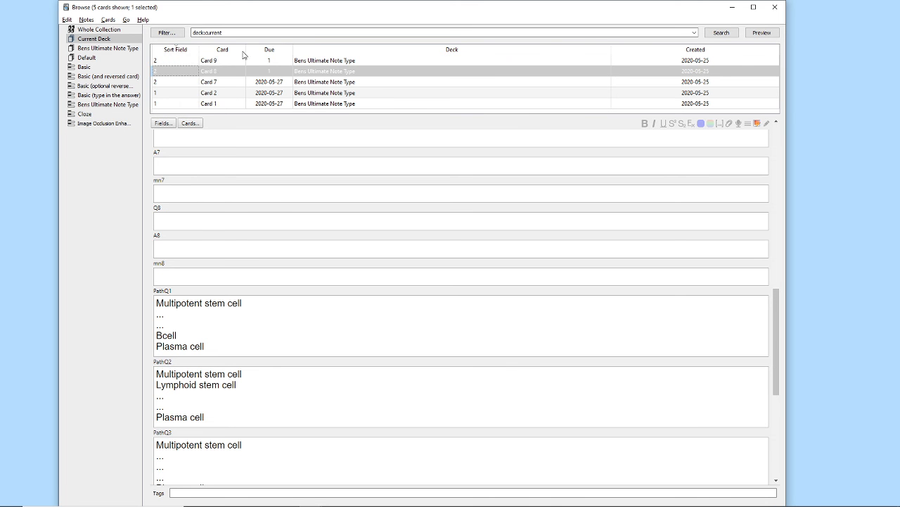
left_click(180, 50)
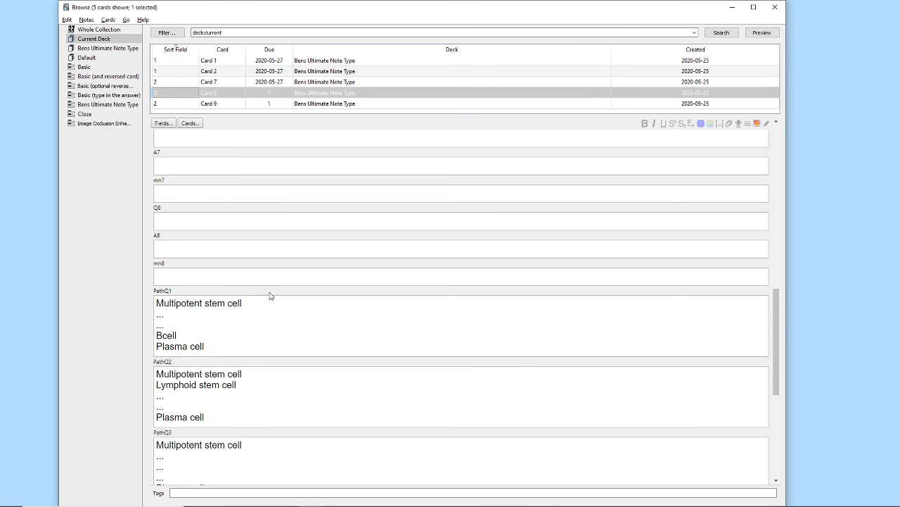
- Select Card 1 of the fetal erythropoiesis note and examine the text in its Source field
scroll(275, 310, "down", 2)
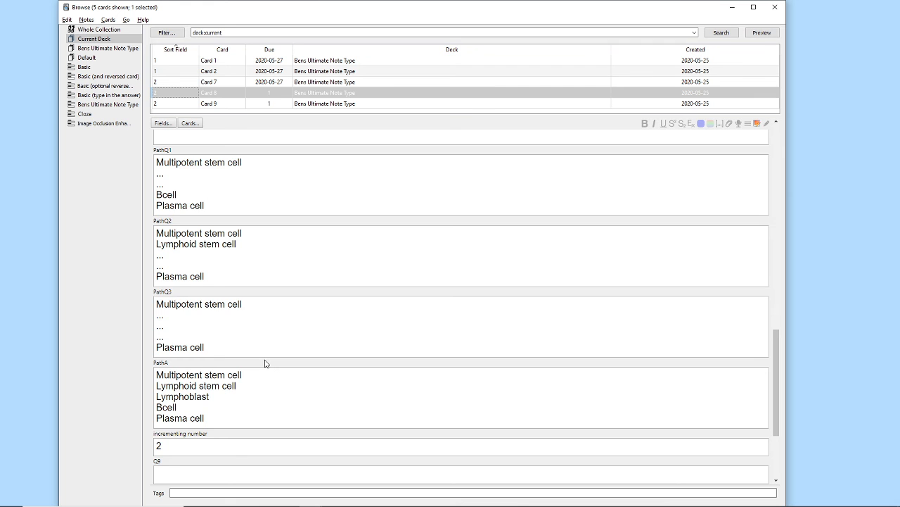
scroll(263, 363, "up", 7)
left_click(166, 62)
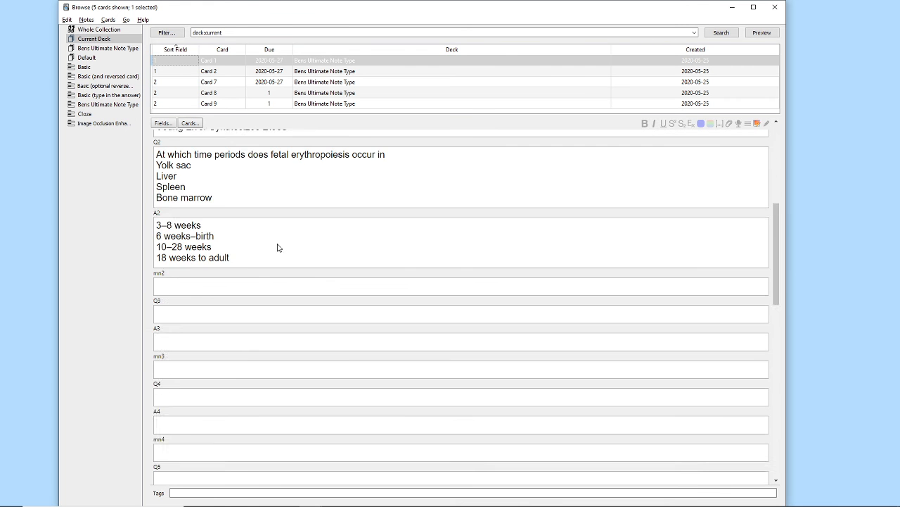
scroll(281, 249, "up", 6)
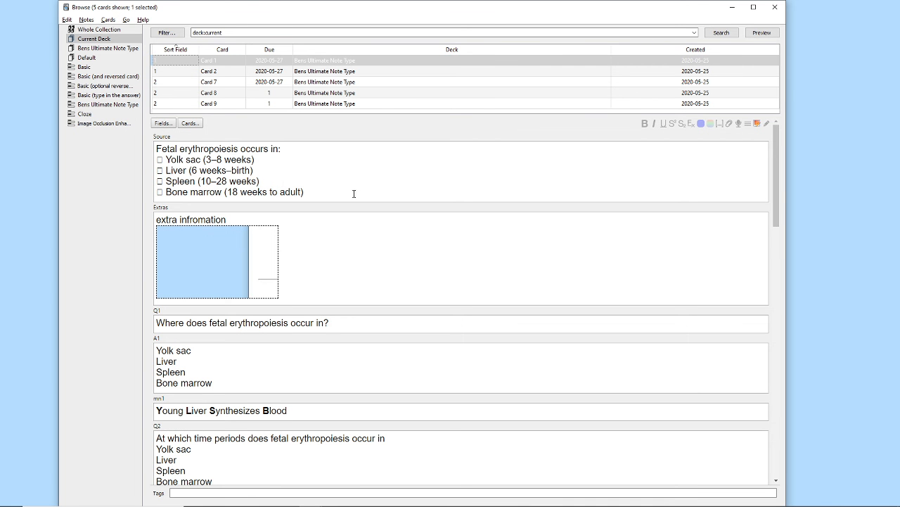
left_click_drag(307, 192, 89, 139)
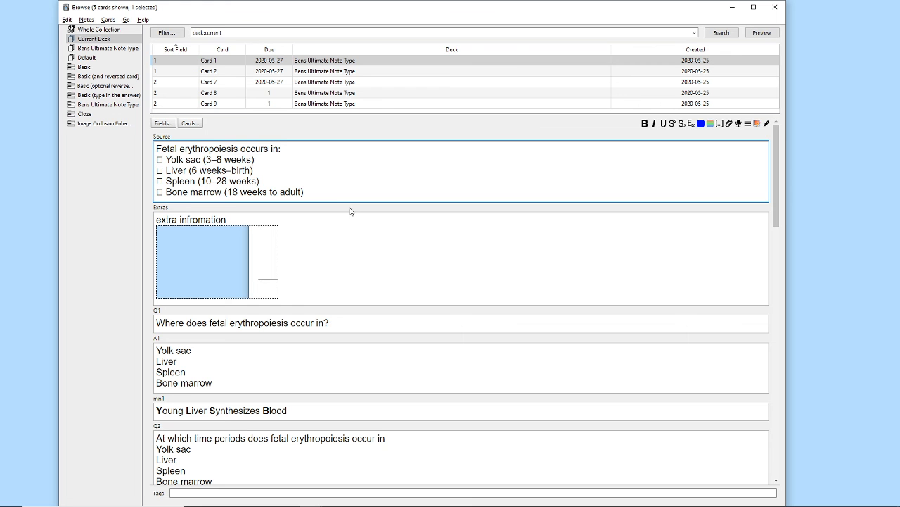
left_click_drag(341, 196, 107, 144)
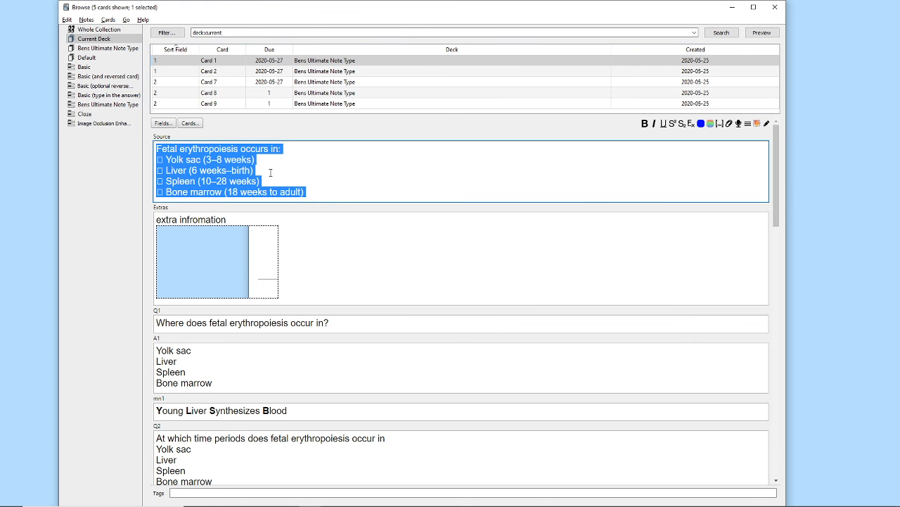
left_click_drag(351, 194, 53, 142)
left_click(328, 190)
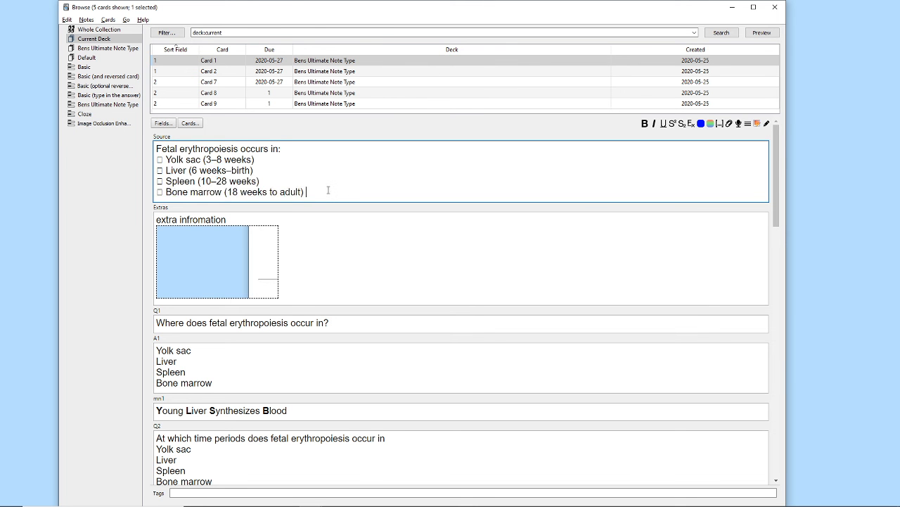
key("ctrl+a")
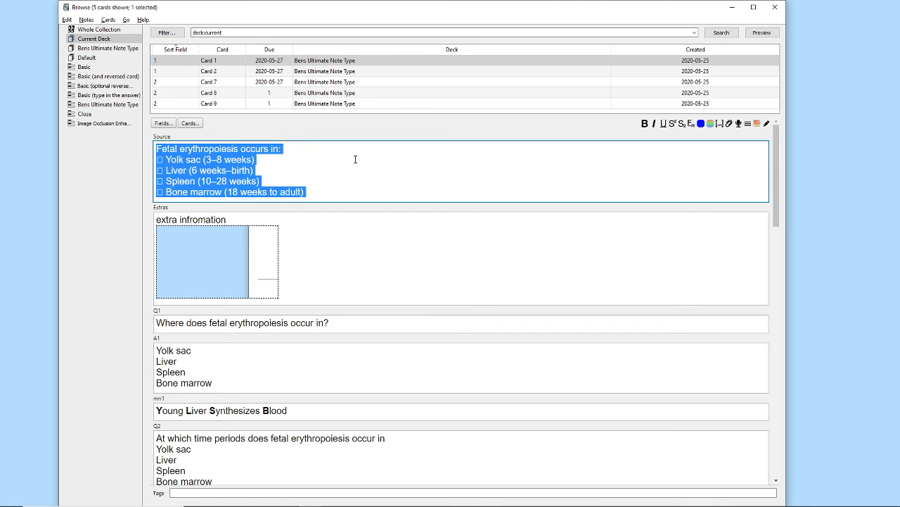
left_click(356, 159)
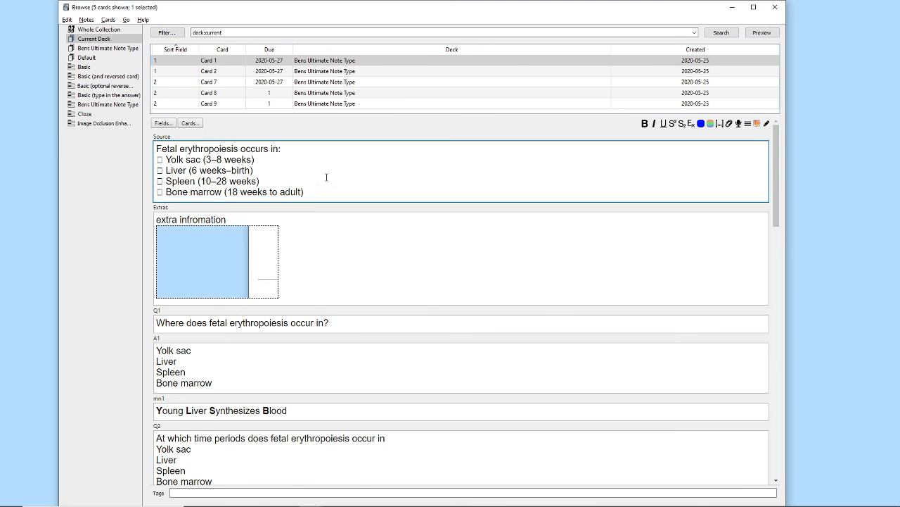
left_click_drag(310, 192, 71, 140)
- Examine the text and image in the Extras field of the fetal erythropoiesis note
left_click(334, 268)
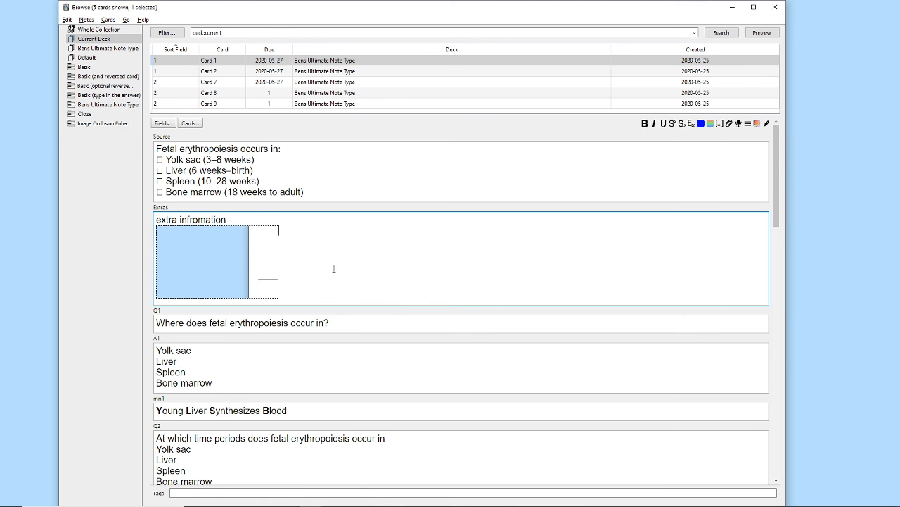
key("ctrl+a")
left_click(188, 219)
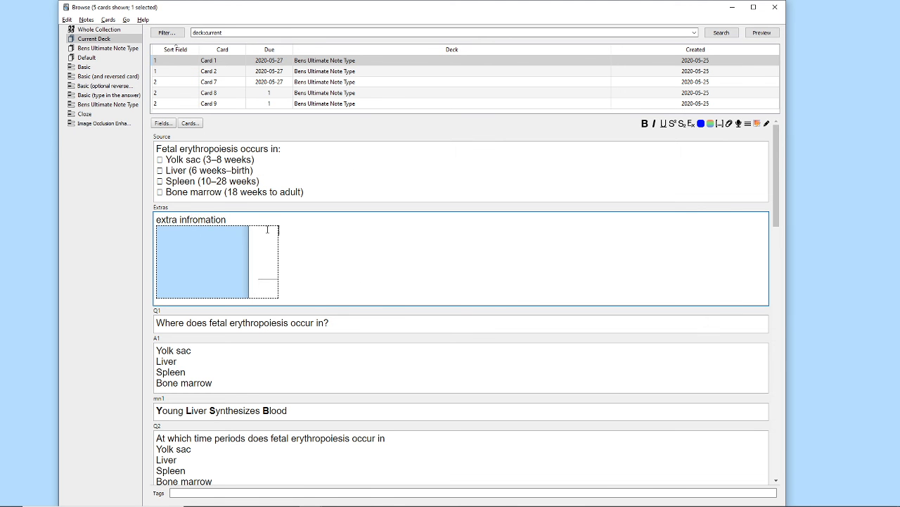
triple_click(188, 220)
left_click(414, 274)
- Examine the first question, answer and mnemonic in the Q1, A1 and mn1 fields
left_click(347, 320)
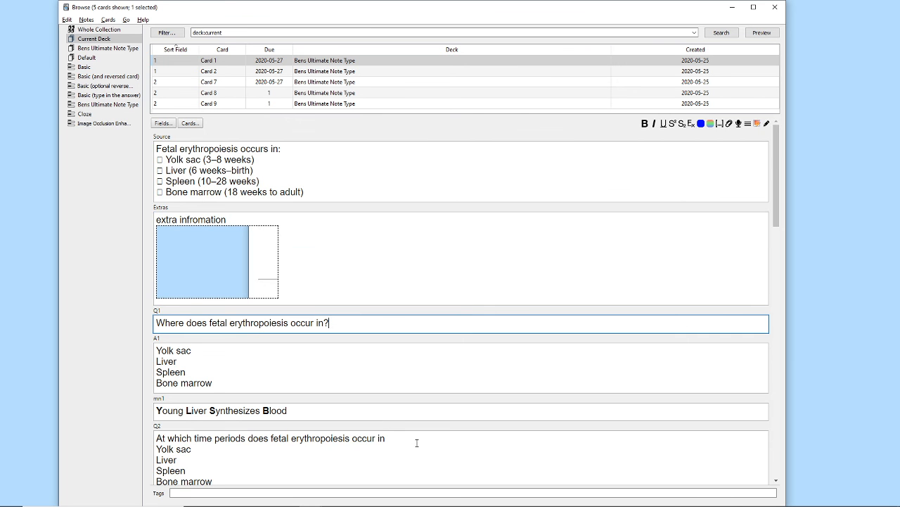
scroll(352, 354, "down", 3)
scroll(270, 192, "up", 3)
scroll(351, 400, "down", 3)
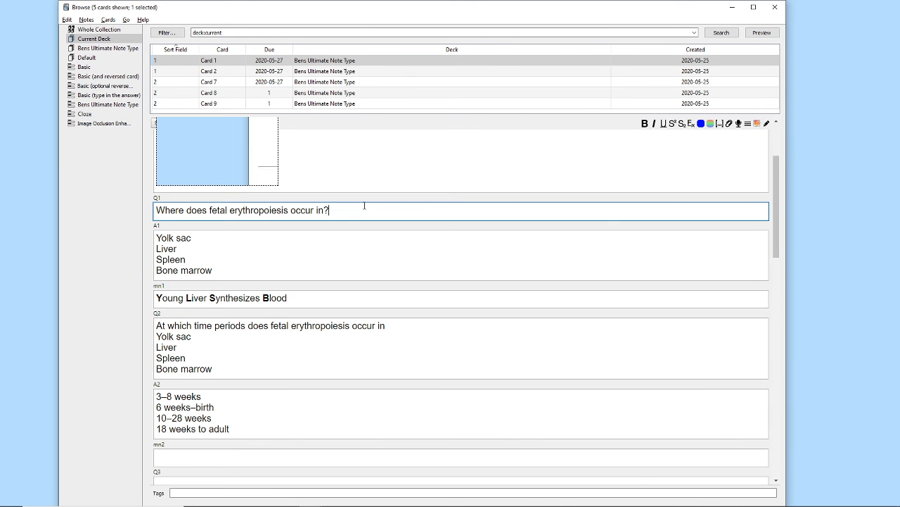
left_click(420, 262)
left_click(367, 302)
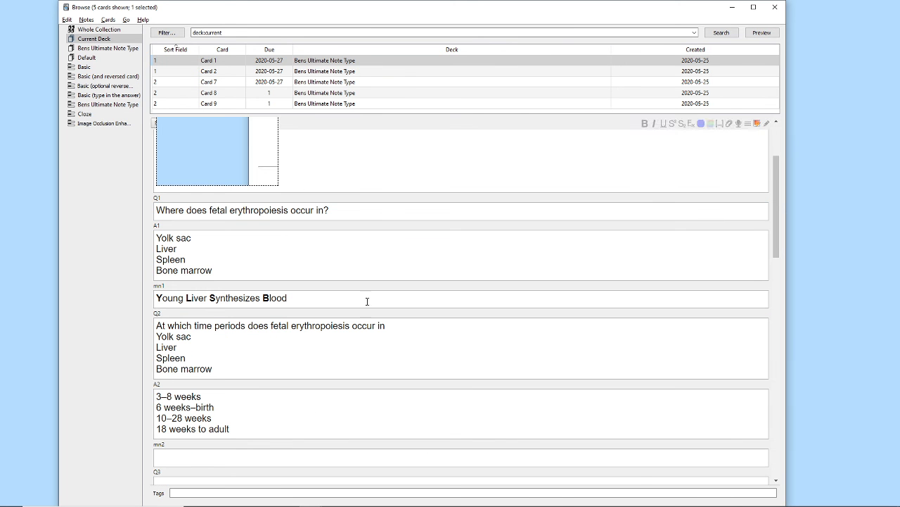
left_click(340, 207)
left_click_drag(321, 271, 313, 214)
left_click_drag(310, 299, 83, 303)
- Examine the second question and its answer in the Q2 and A2 fields
left_click(306, 350)
left_click_drag(253, 371, 137, 315)
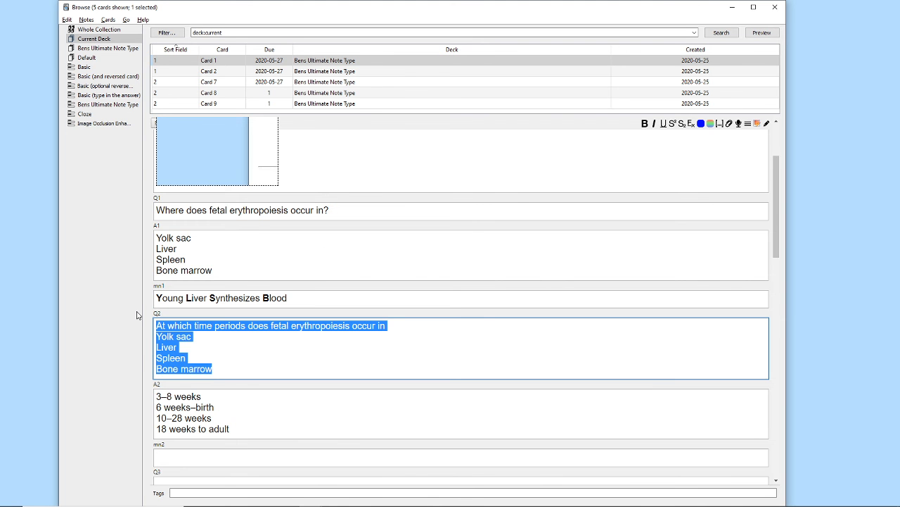
left_click_drag(238, 427, 128, 392)
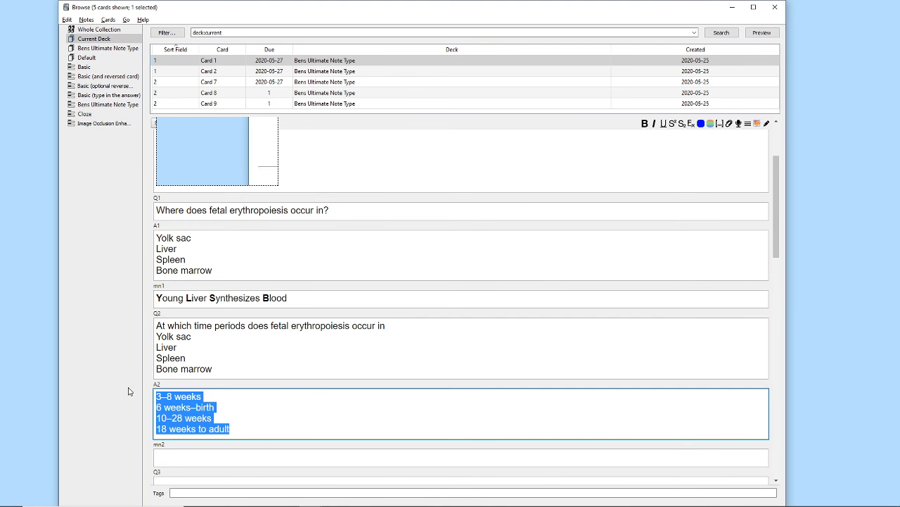
left_click(492, 269)
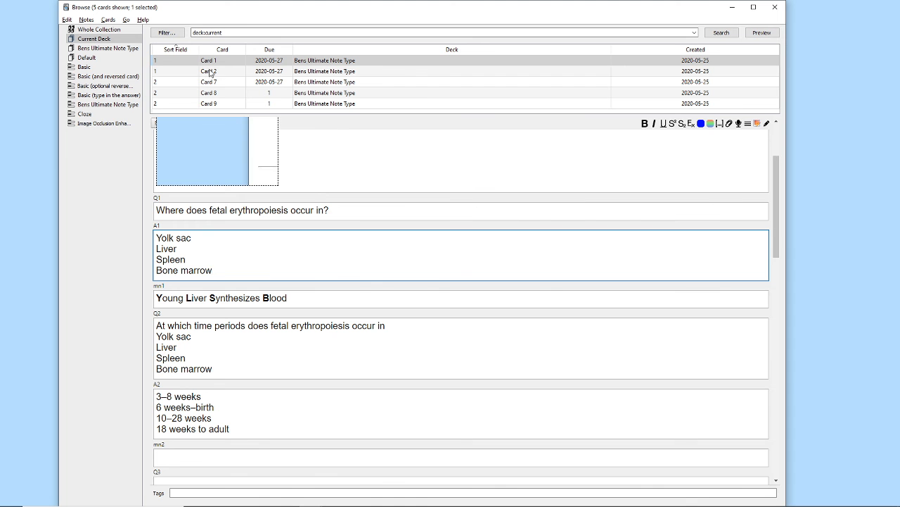
- Select Card 7 and examine the PathQ1, PathQ2, PathQ3 and PathA fields of its note
left_click(248, 85)
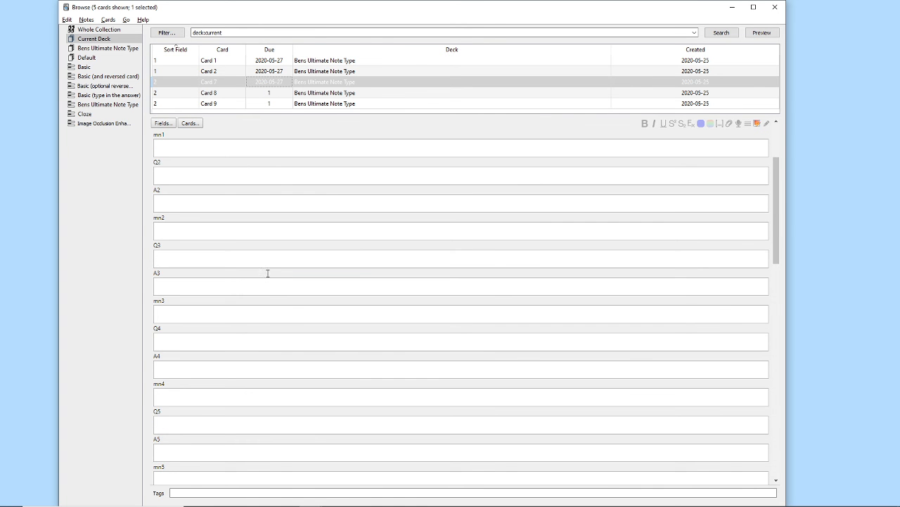
scroll(292, 303, "down", 3)
scroll(292, 304, "down", 5)
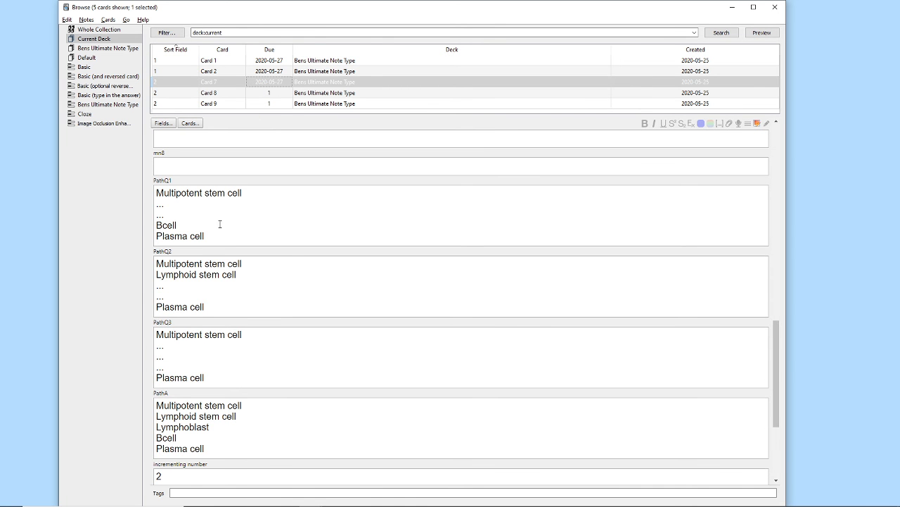
left_click(255, 442)
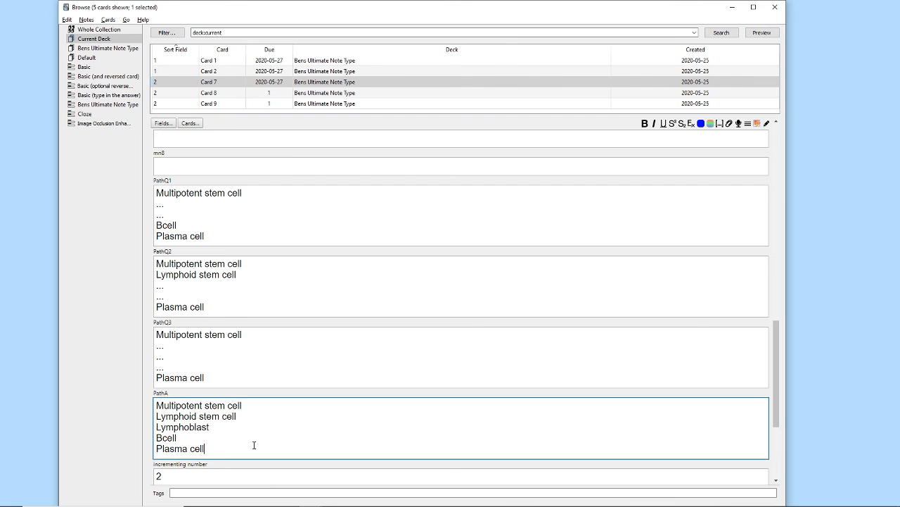
- Copy the full pathway from the PathA field and replace the contents of PathQ1, PathQ2 and PathQ3 with it
key("ctrl+a")
key("ctrl+c")
left_click(254, 444)
left_click(238, 228)
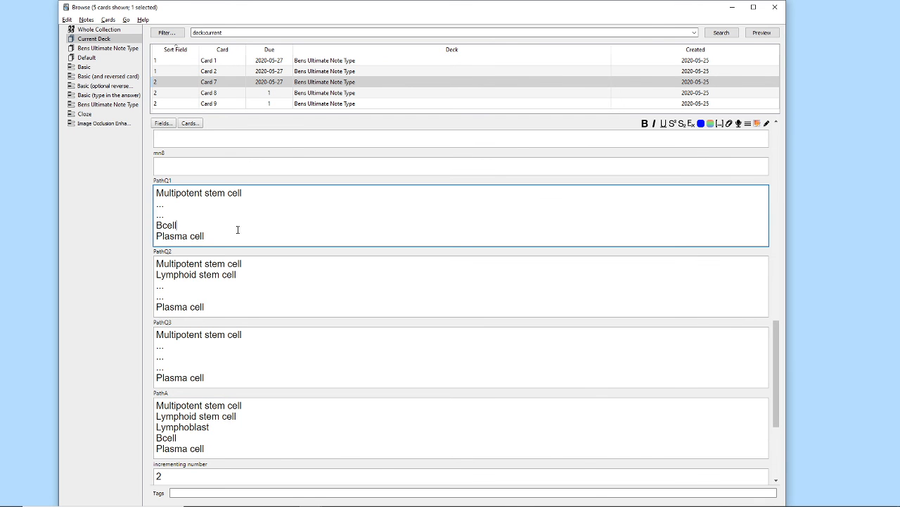
key("ctrl+a")
key("ctrl+v")
left_click(254, 307)
key("ctrl+a")
key("ctrl+v")
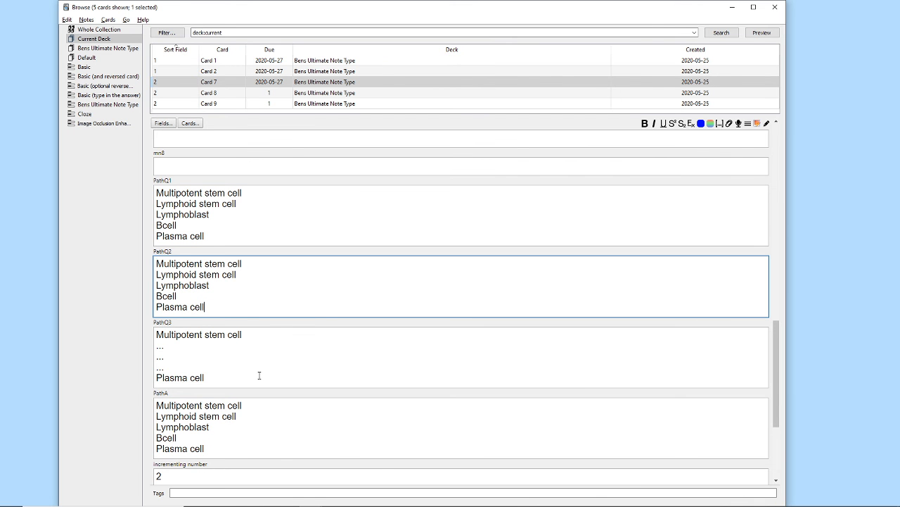
left_click(260, 376)
key("ctrl+a")
key("ctrl+v")
left_click(261, 221)
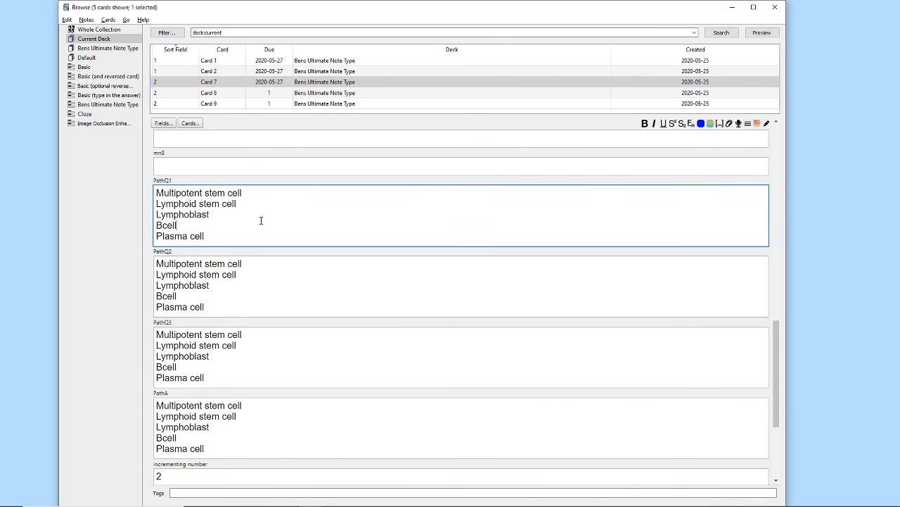
left_click(274, 305)
left_click(274, 328)
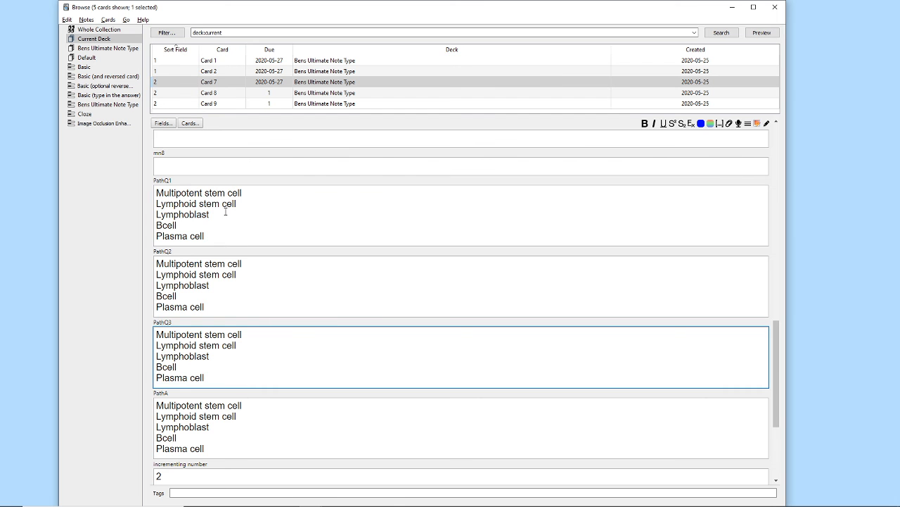
- In PathQ1, replace the Lymphoid stem cell and Lymphoblast lines with two separate "..." lines
left_click_drag(218, 215, 116, 204)
key("Delete")
type("...")
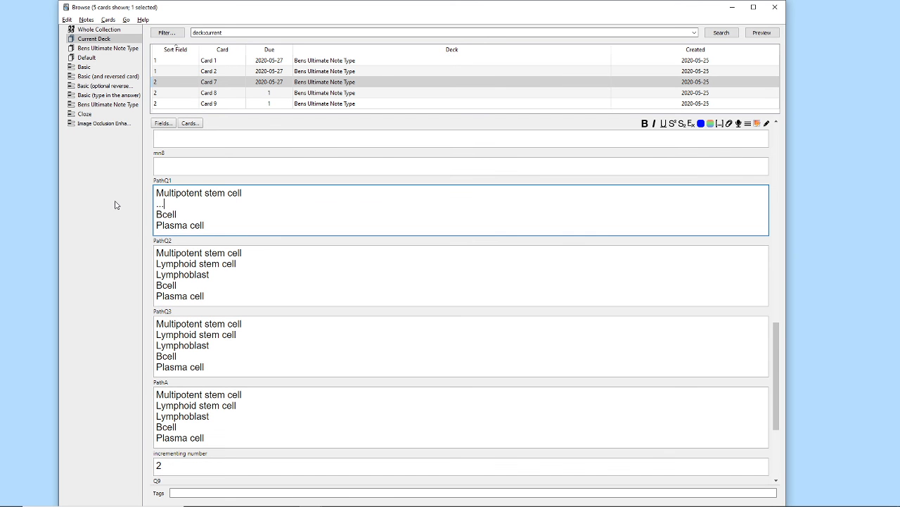
key("Return")
type("...")
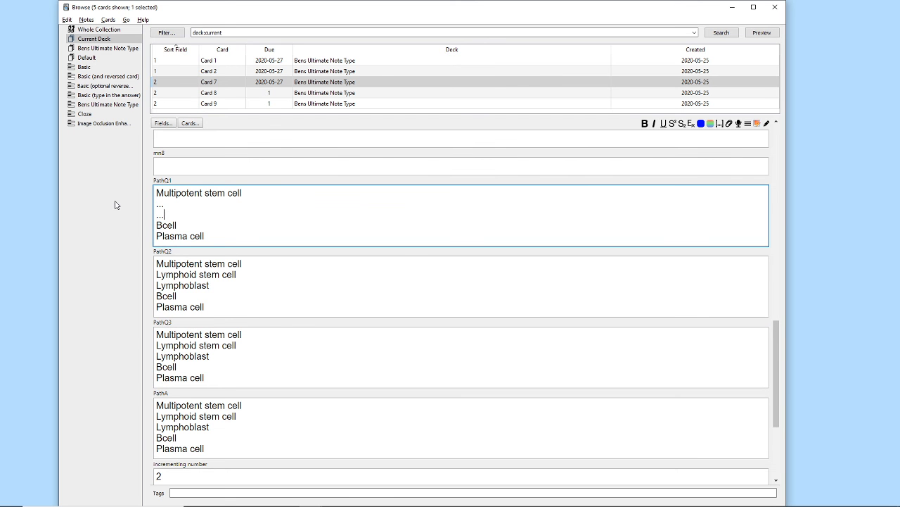
- In PathQ2, replace the Lymphoblast and Bcell lines with two separate "..." lines
left_click_drag(185, 297, 125, 284)
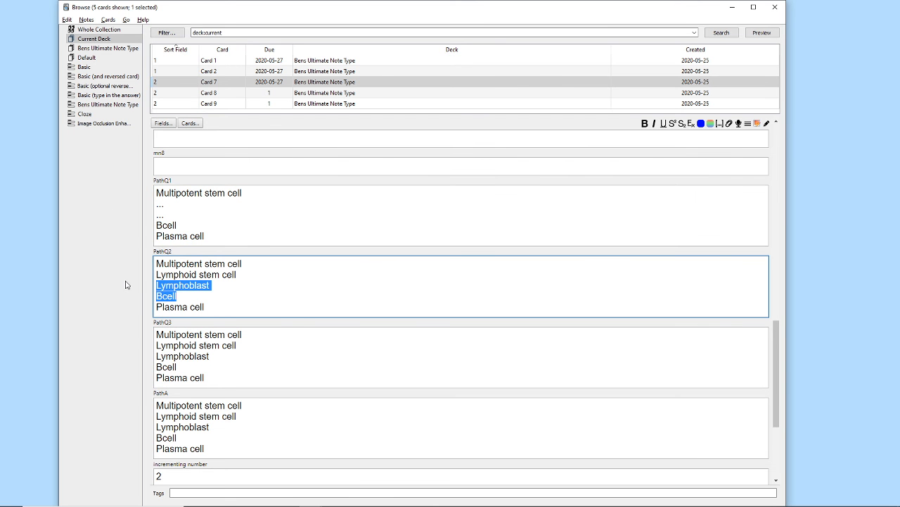
key("Delete")
key("Delete")
type(".")
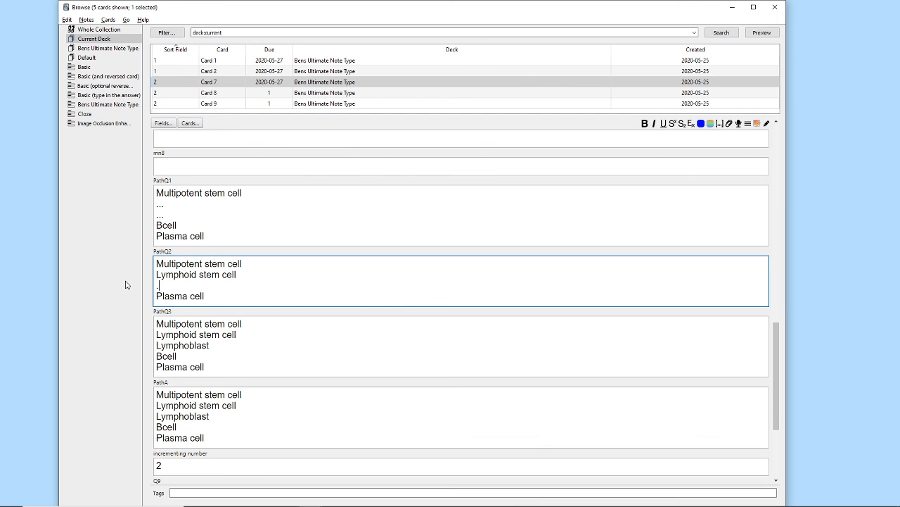
type("..")
key("Return")
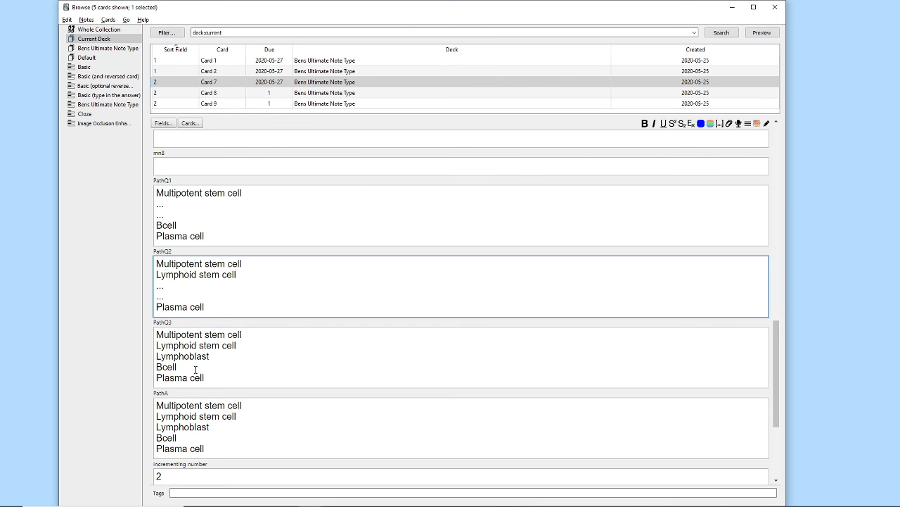
- In PathQ3, replace the Lymphoid stem cell, Lymphoblast and Bcell lines with three separate "..." lines
left_click_drag(180, 366, 109, 351)
type(".")
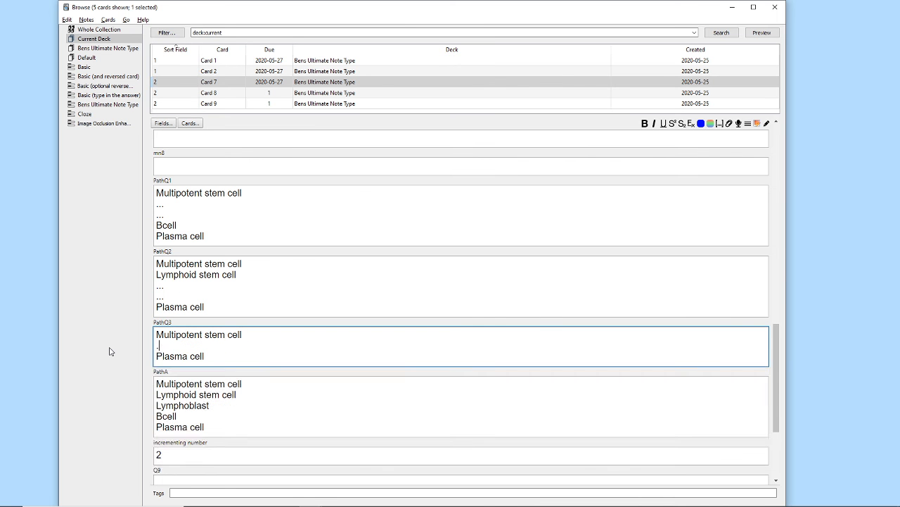
type("..")
key("Return")
type("..")
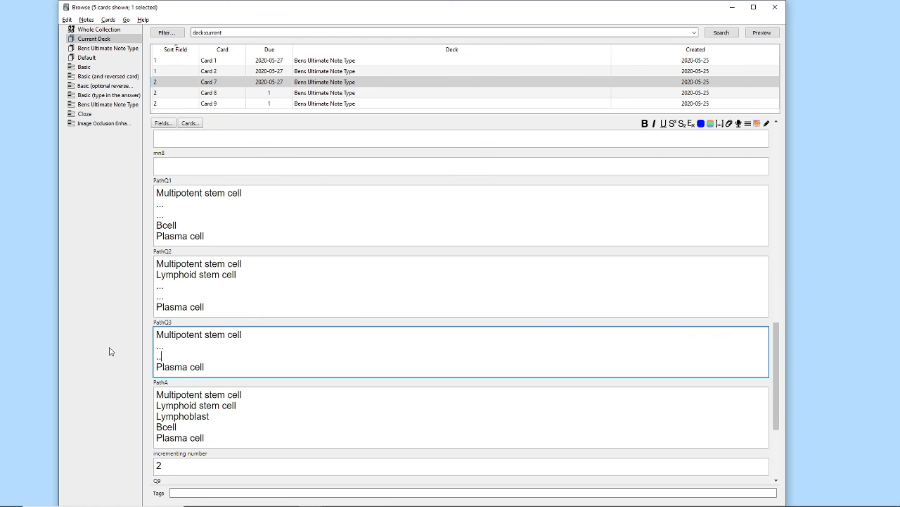
type(".")
key("Return")
type(".")
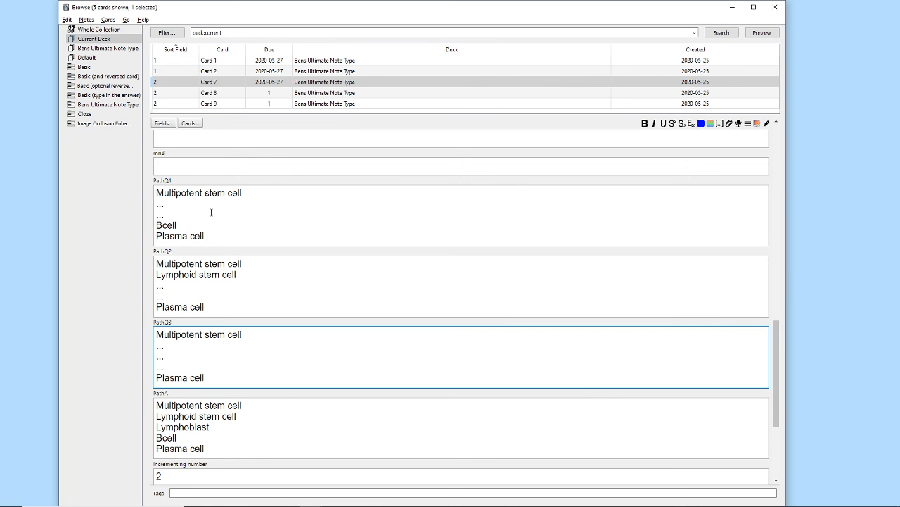
- Compare the blanked pathways in PathQ1, PathQ2 and PathQ3 with the complete pathway in PathA
left_click(236, 219)
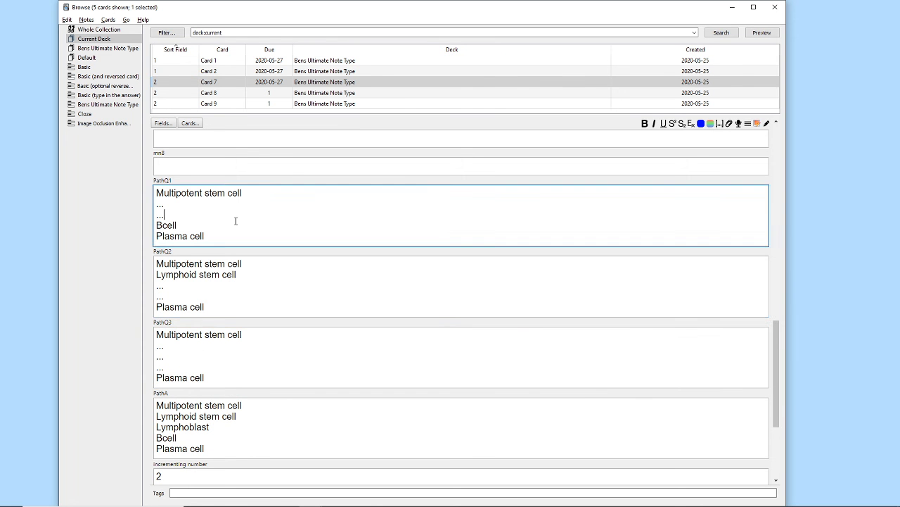
left_click(235, 310)
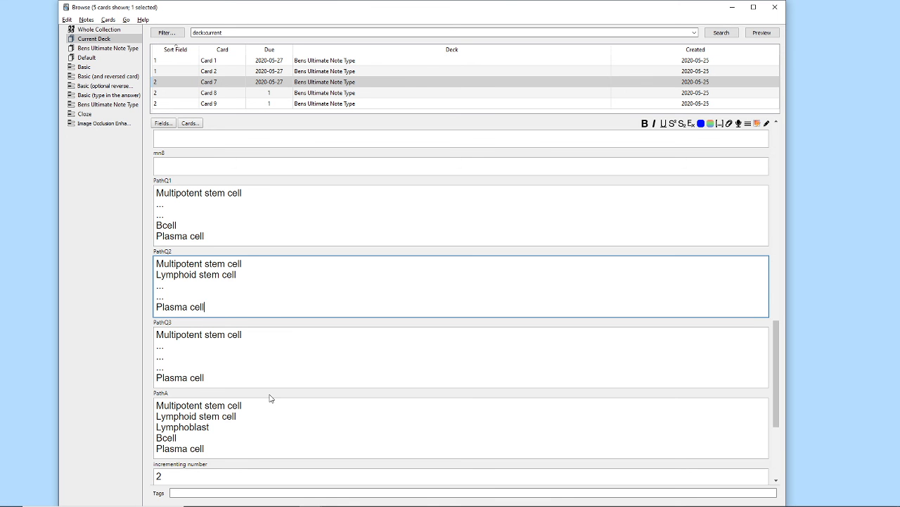
left_click(237, 192)
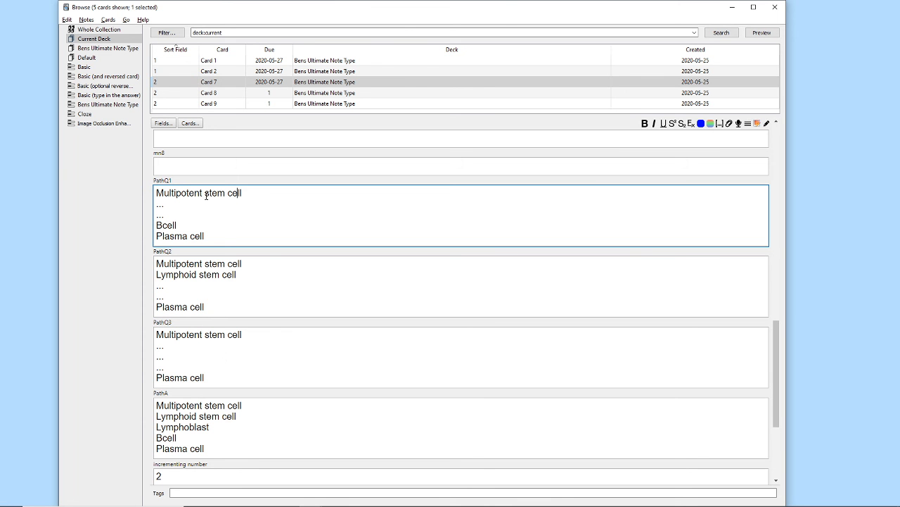
left_click(206, 312)
left_click(218, 373)
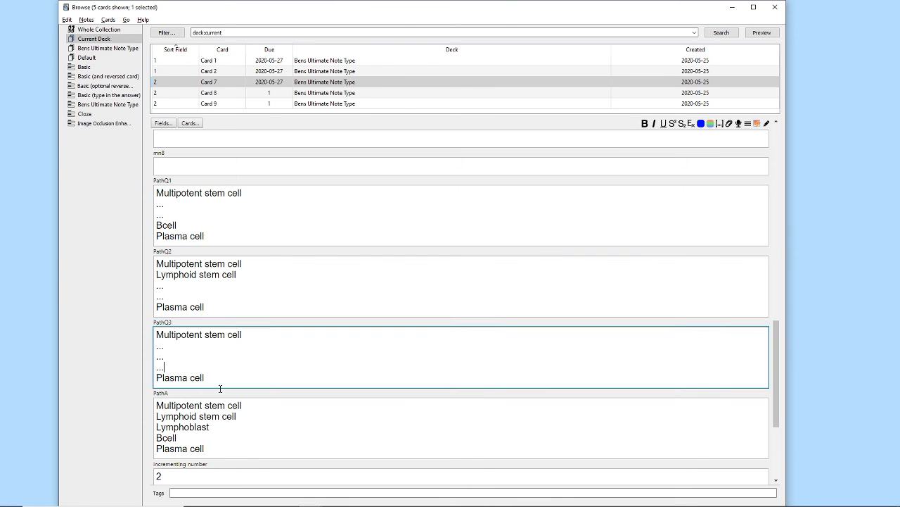
left_click(228, 434)
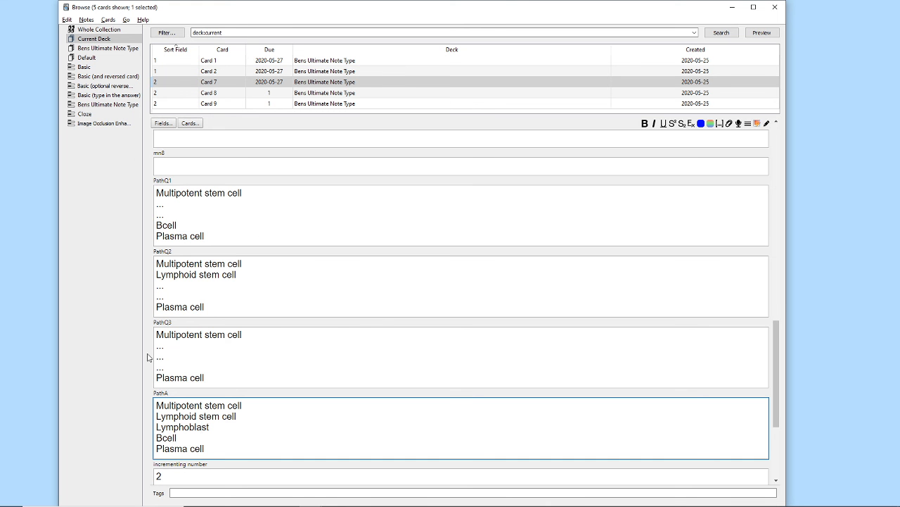
left_click_drag(232, 446, 193, 406)
left_click(219, 357)
scroll(219, 358, "up", 15)
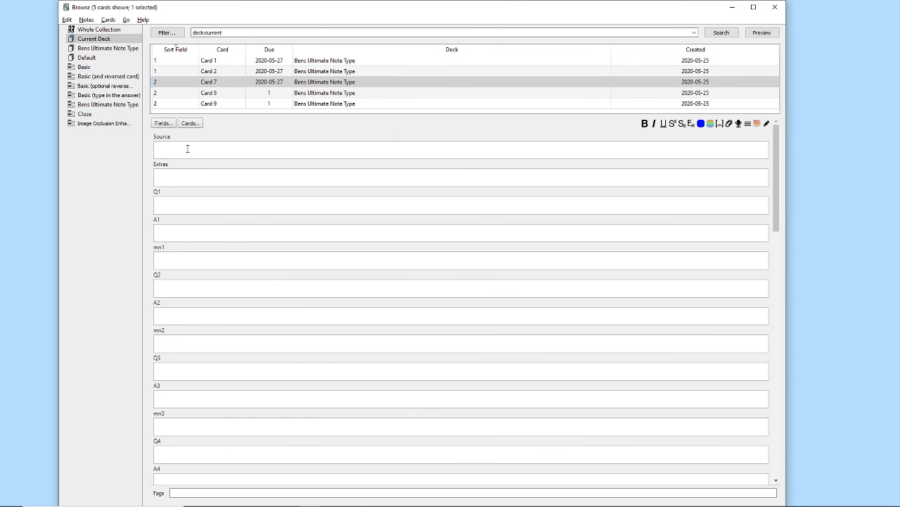
- Select all cards in the current deck and reschedule them as new cards
left_click(191, 103)
key("ctrl+a")
right_click(196, 83)
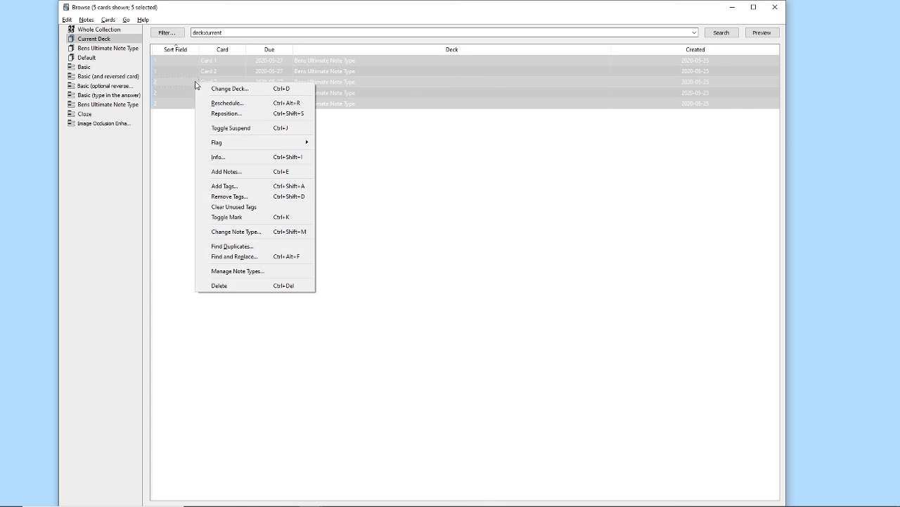
left_click(249, 104)
left_click(431, 283)
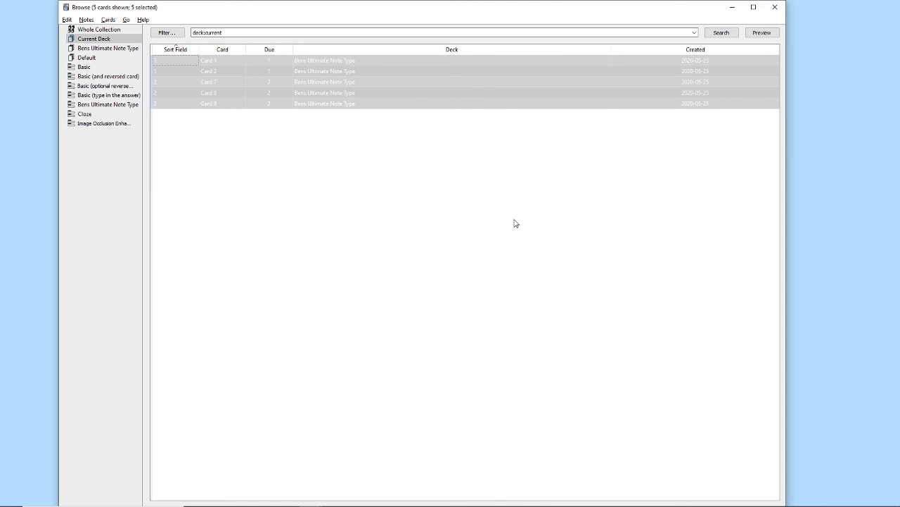
- Minimize the card browser and start studying the Bens Ultimate Note Type deck
left_click(733, 9)
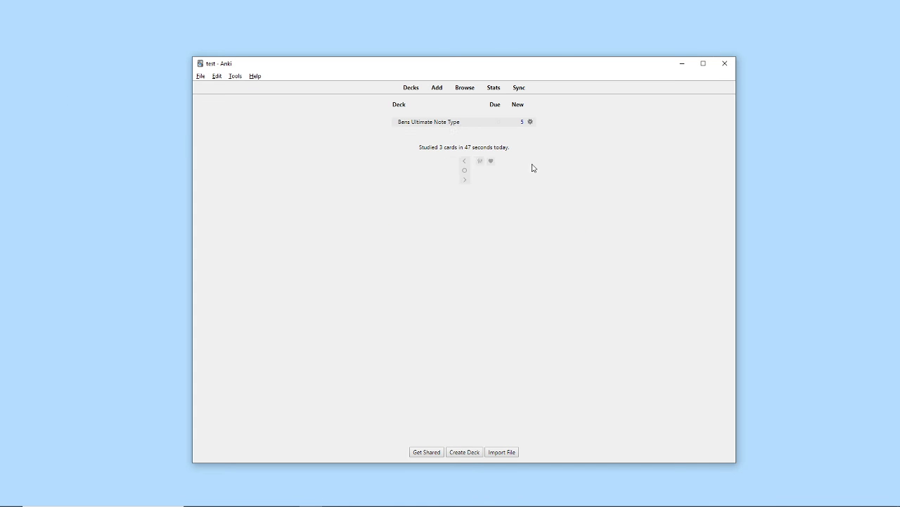
left_click(431, 123)
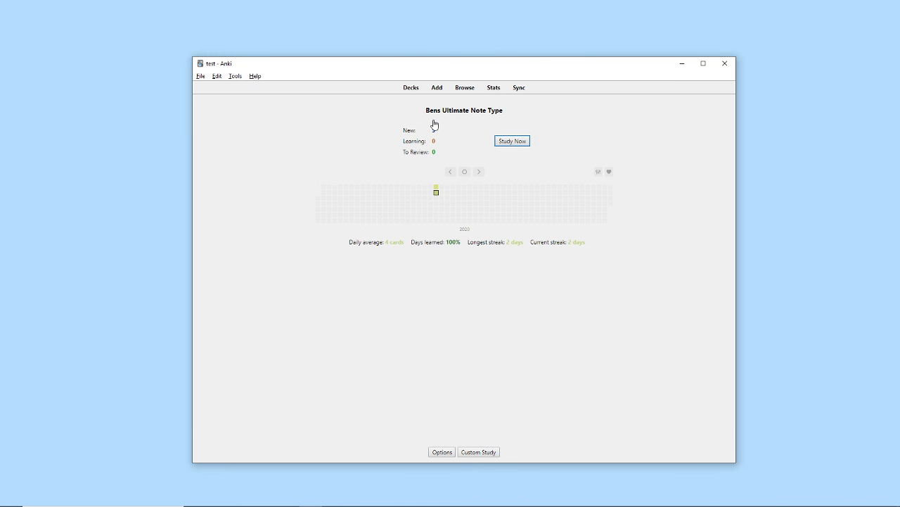
left_click(513, 144)
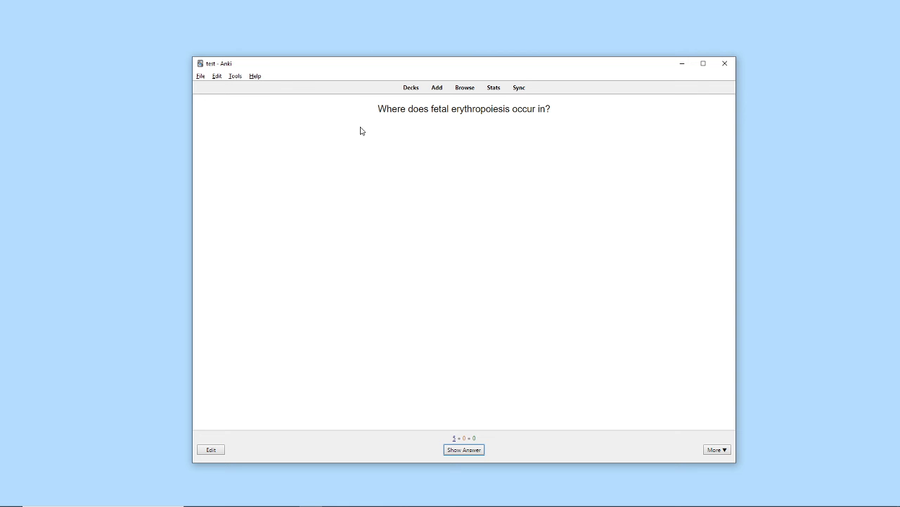
- Reveal and examine the answer, mnemonic and extras of the card on where fetal erythropoiesis occurs, and rate it Good
left_click(464, 449)
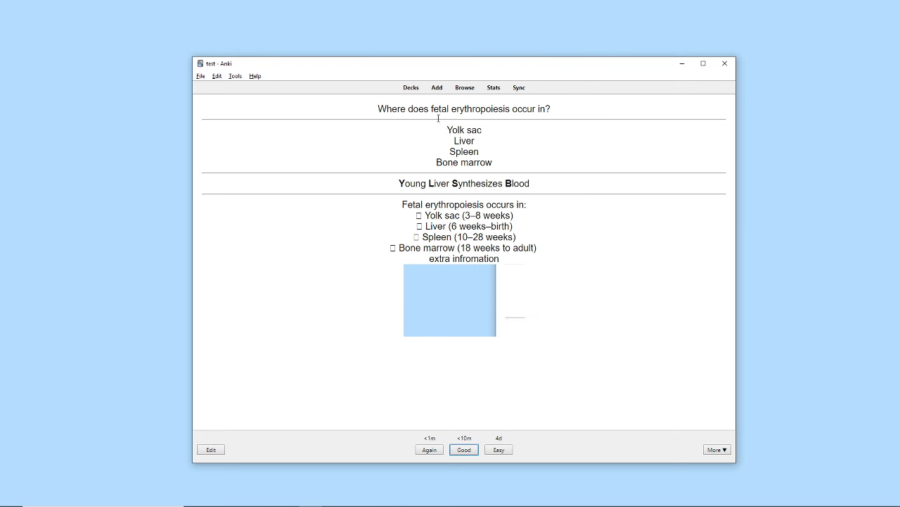
left_click_drag(446, 129, 477, 162)
left_click_drag(400, 184, 604, 183)
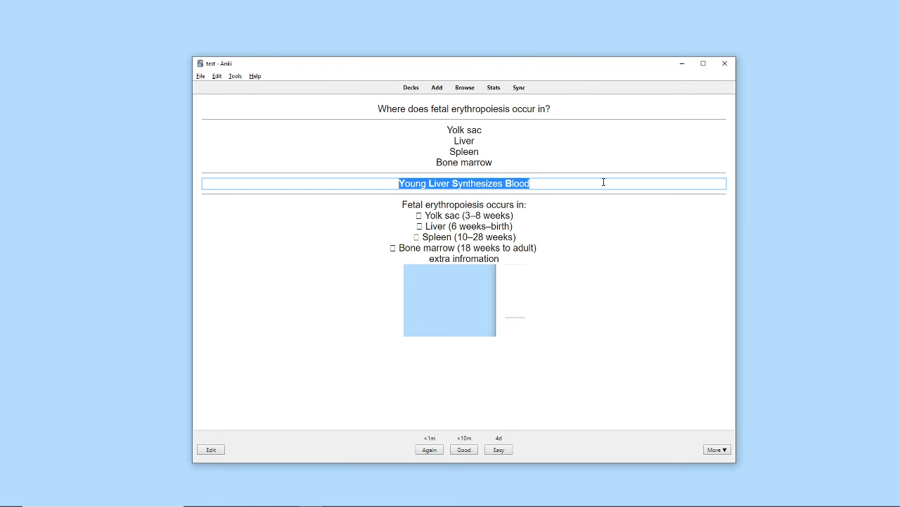
left_click(545, 258)
left_click(384, 204)
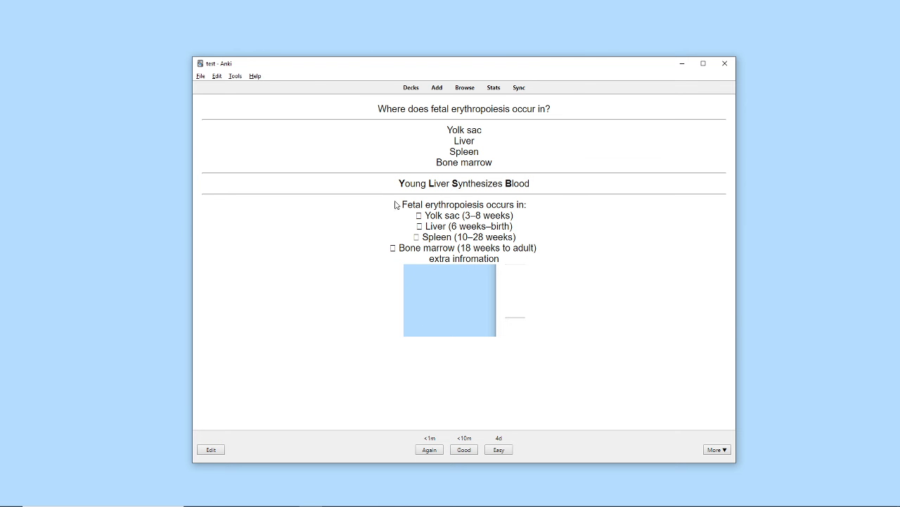
left_click_drag(405, 203, 601, 259)
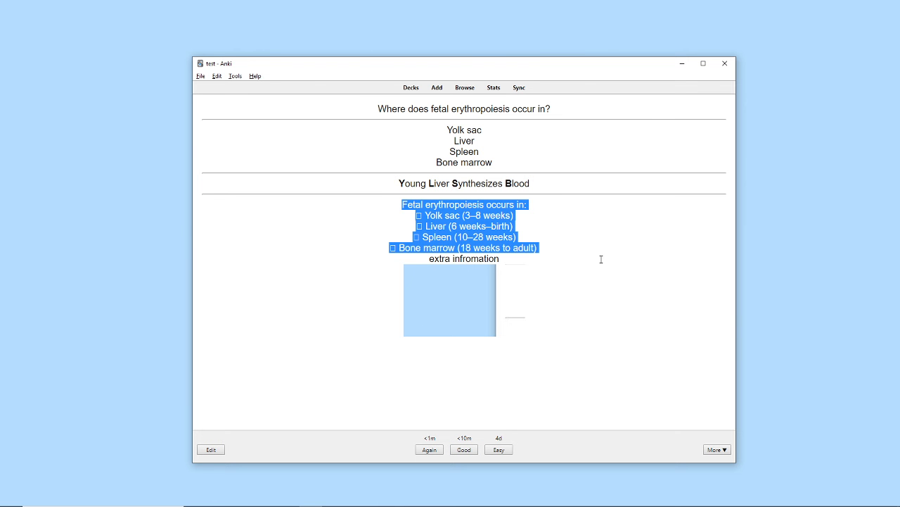
left_click(554, 346)
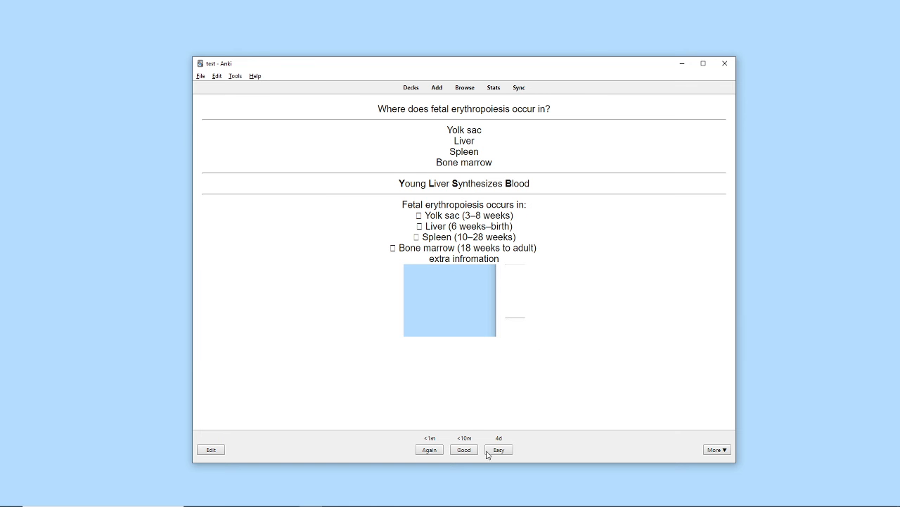
left_click(464, 449)
- Examine the blanked pathway from multipotent stem cell to plasma cell on the card's question side
left_click(417, 109)
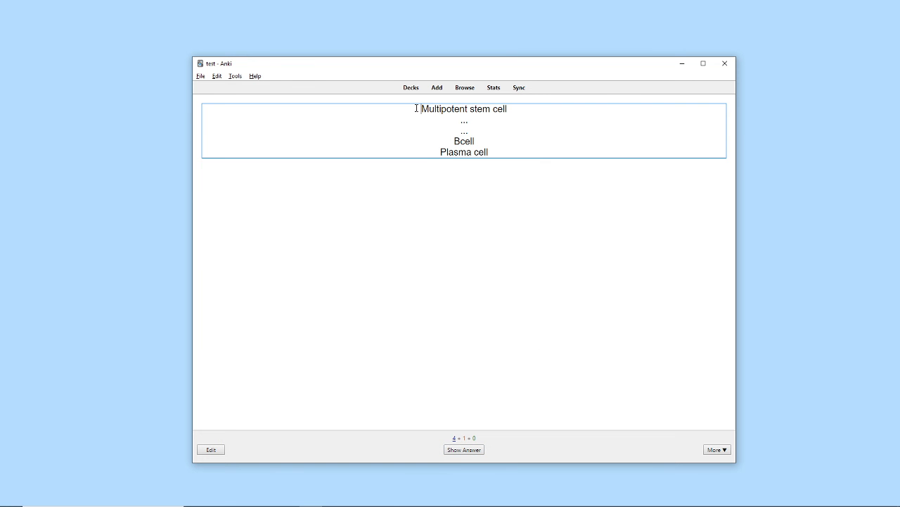
left_click_drag(400, 109, 569, 188)
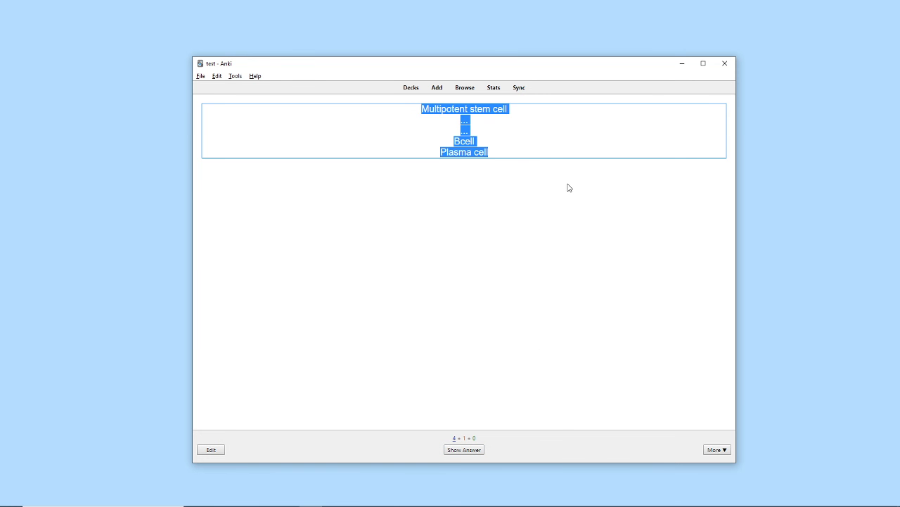
left_click(493, 138)
left_click_drag(418, 108, 519, 165)
left_click(519, 166)
left_click_drag(459, 117, 483, 132)
left_click(484, 160)
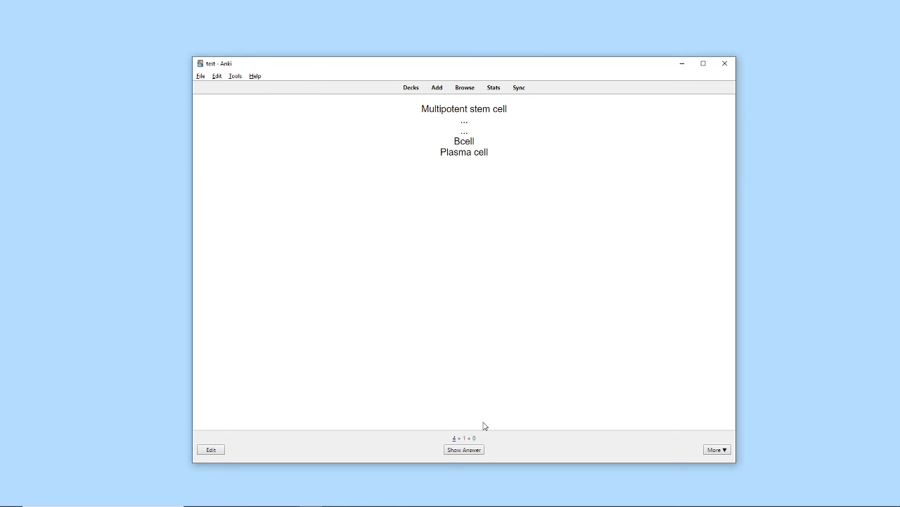
- Reveal and examine the complete pathway answer, and rate the card Good
left_click(465, 449)
left_click_drag(426, 190, 491, 219)
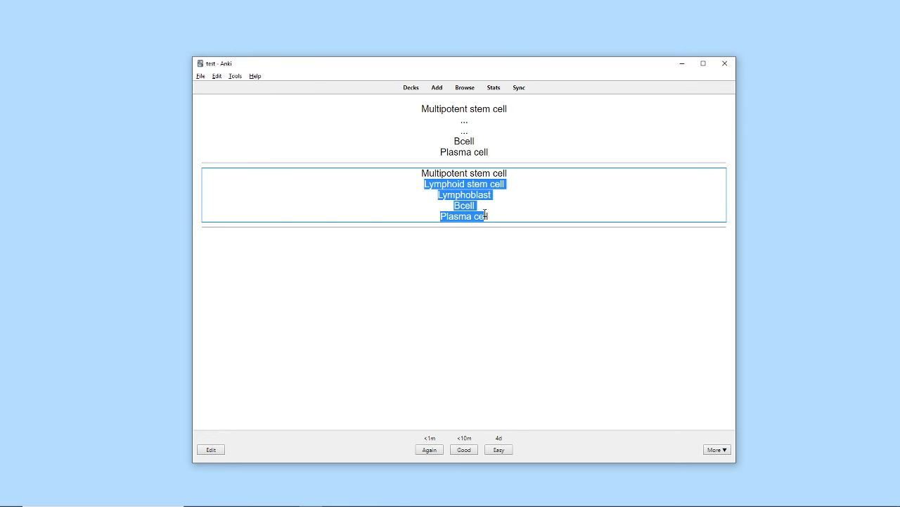
left_click(512, 392)
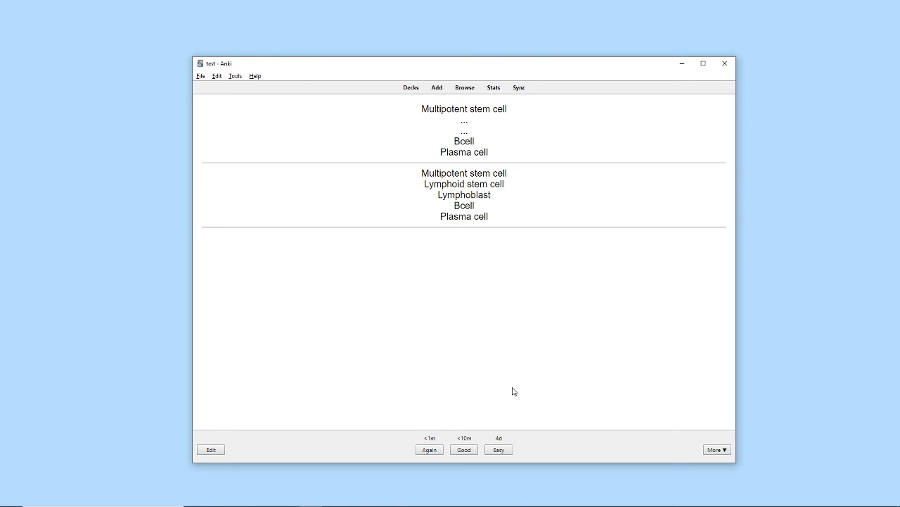
left_click(464, 450)
- Read the question on the time periods of fetal erythropoiesis and reveal its answer
left_click_drag(346, 109, 420, 123)
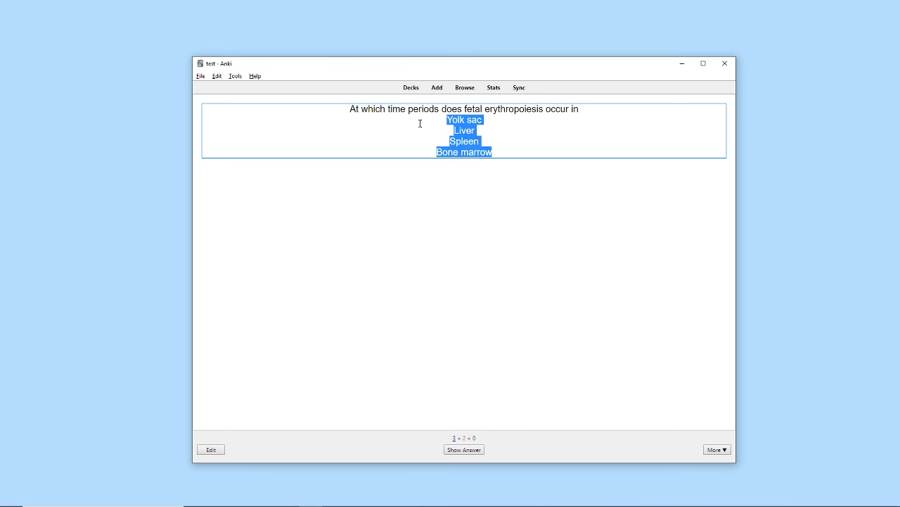
left_click(544, 168)
left_click(453, 449)
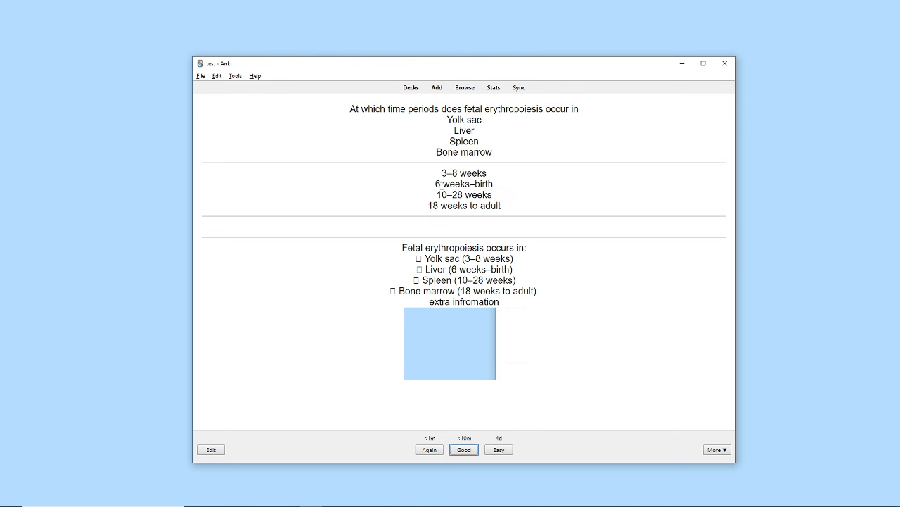
- Examine the answer, the mnemonic field and the extras of the fetal erythropoiesis time-period card, and rate it Good
left_click_drag(442, 173, 516, 205)
left_click(517, 205)
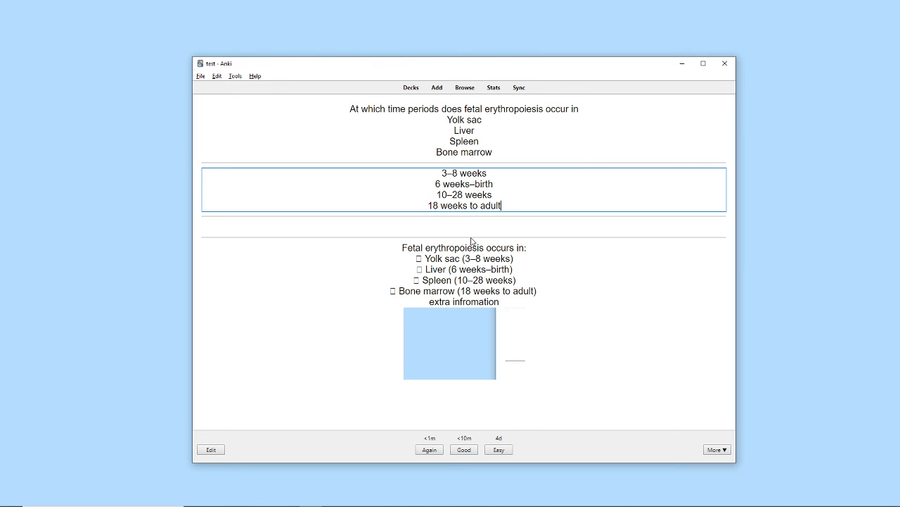
left_click(478, 227)
left_click_drag(453, 167, 495, 209)
left_click(453, 232)
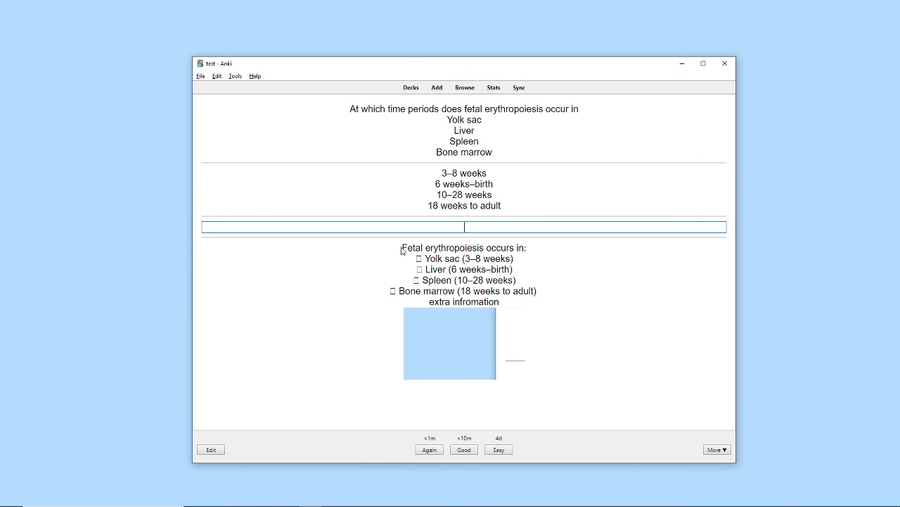
left_click_drag(403, 248, 576, 313)
left_click(576, 313)
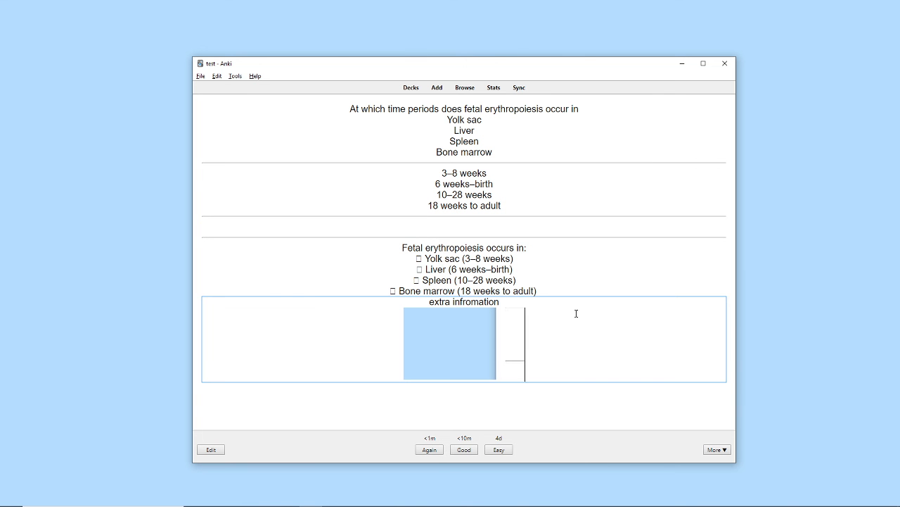
left_click(403, 249)
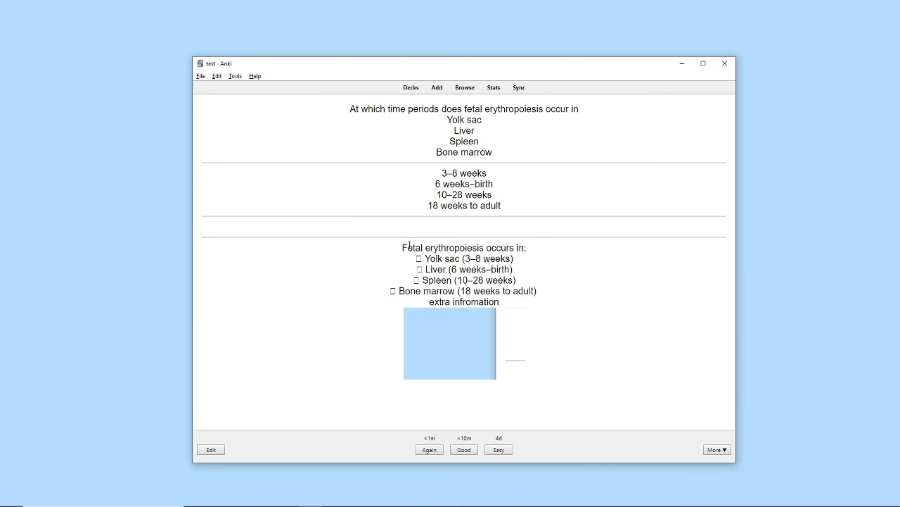
left_click_drag(403, 249, 483, 327)
left_click(489, 290)
left_click(468, 451)
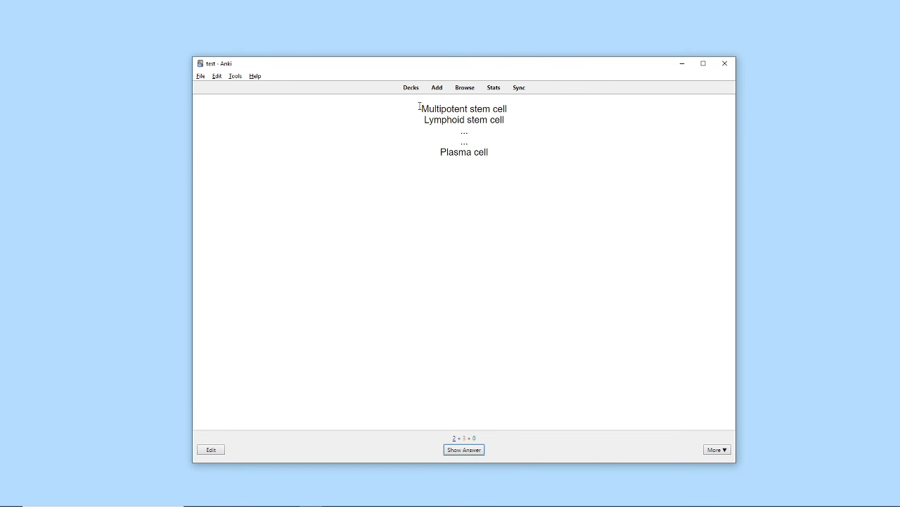
- Read the plasma cell pathway question with two blanked stages, reveal the answer and compare the blanks with the complete pathway
left_click_drag(420, 105, 508, 165)
left_click(508, 182)
left_click(466, 451)
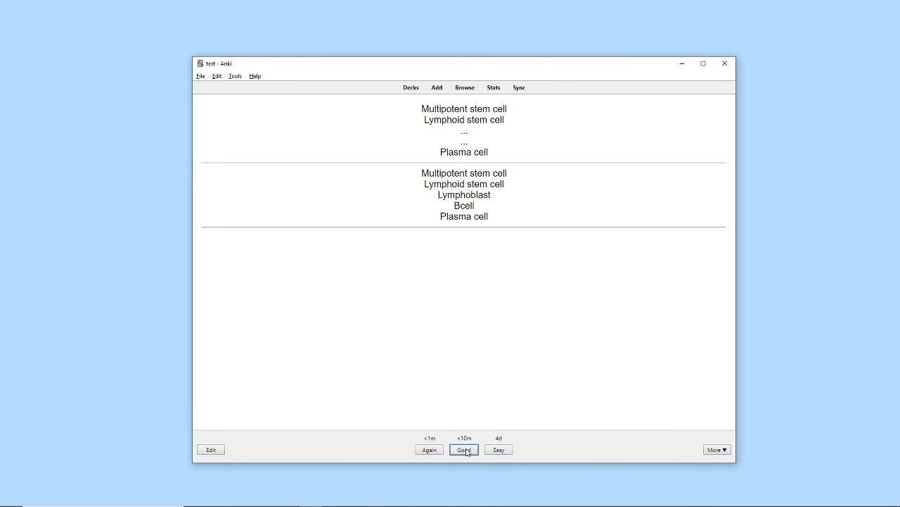
left_click(494, 143)
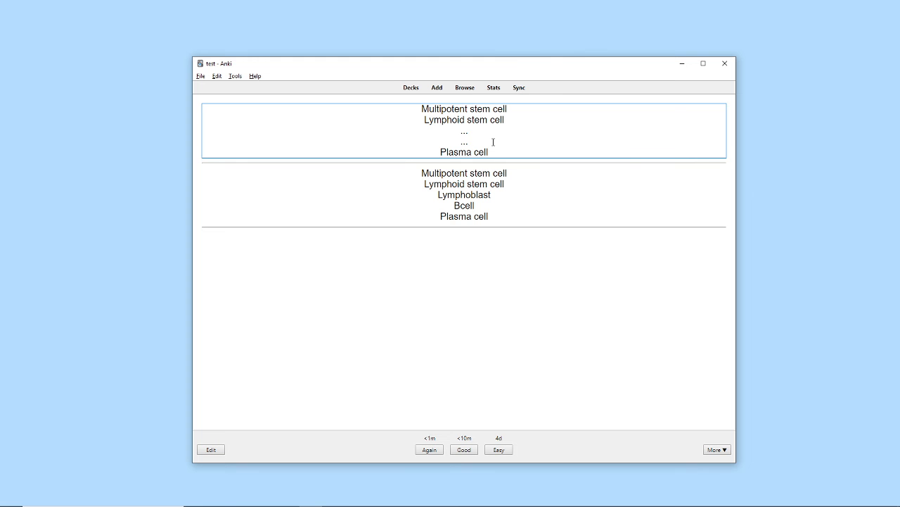
left_click(489, 216)
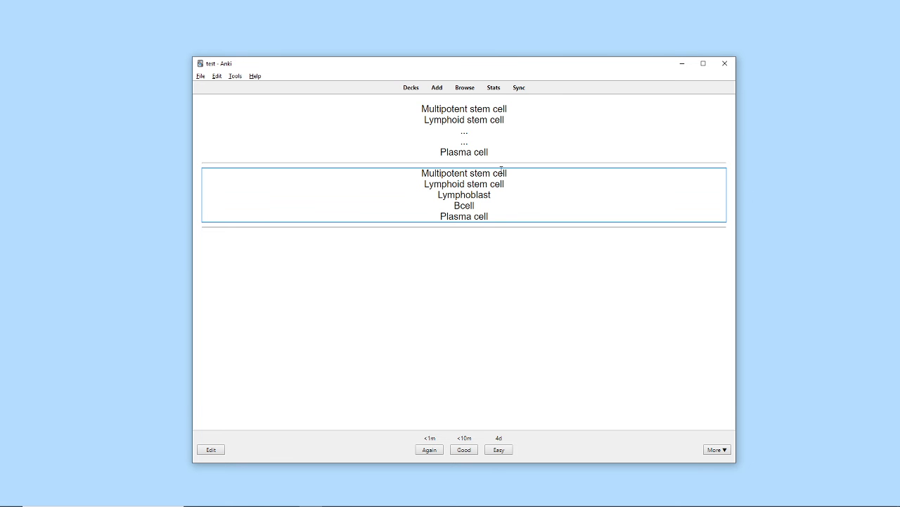
left_click(493, 132)
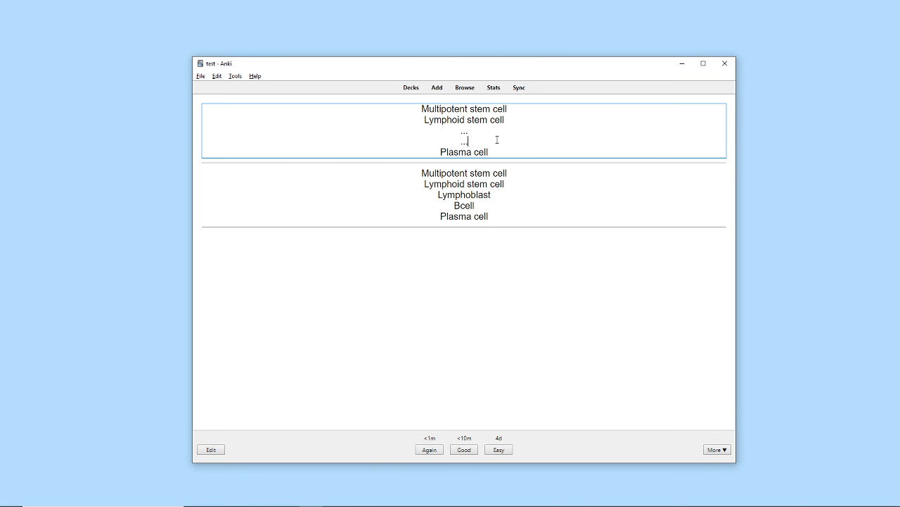
left_click_drag(497, 139, 426, 132)
left_click(516, 137)
- Add the trial line "dsfsdf" below Plasma cell directly in the revealed answer, and delete it again
left_click(500, 218)
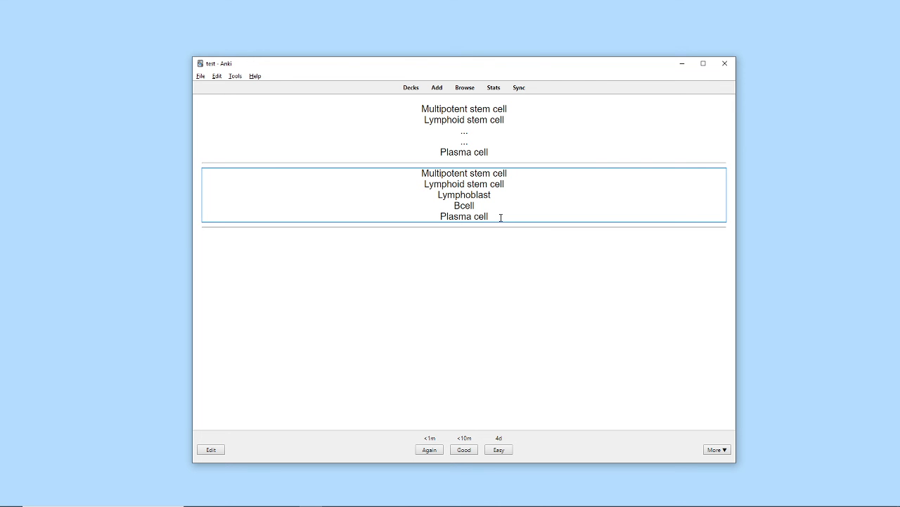
key("Return")
type("dsfsdf")
key("shift+Home")
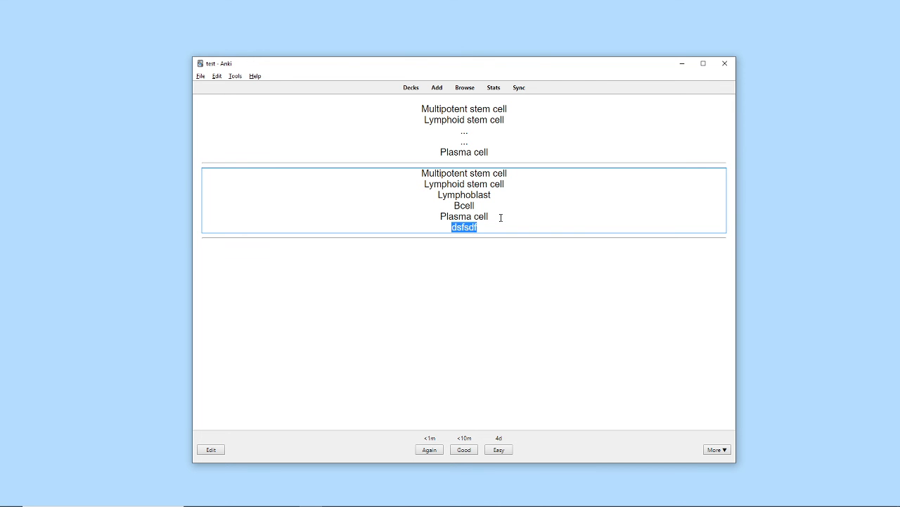
key("BackSpace")
key("BackSpace")
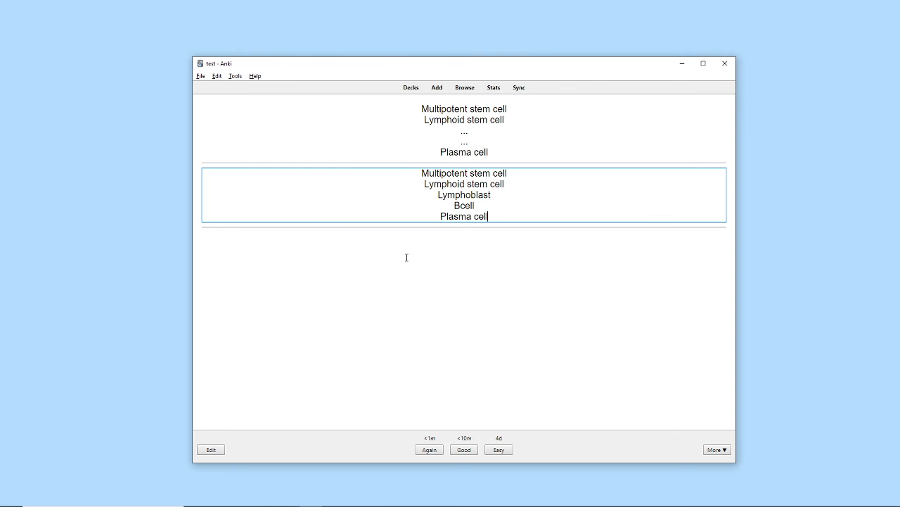
- View the current card's note in the full field editor in a smaller window, and return to the deck list
left_click(211, 449)
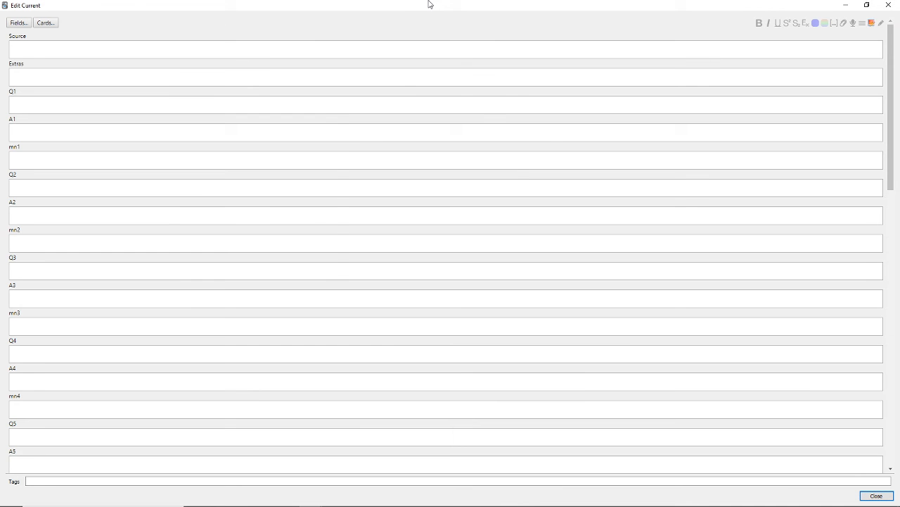
double_click(427, 3)
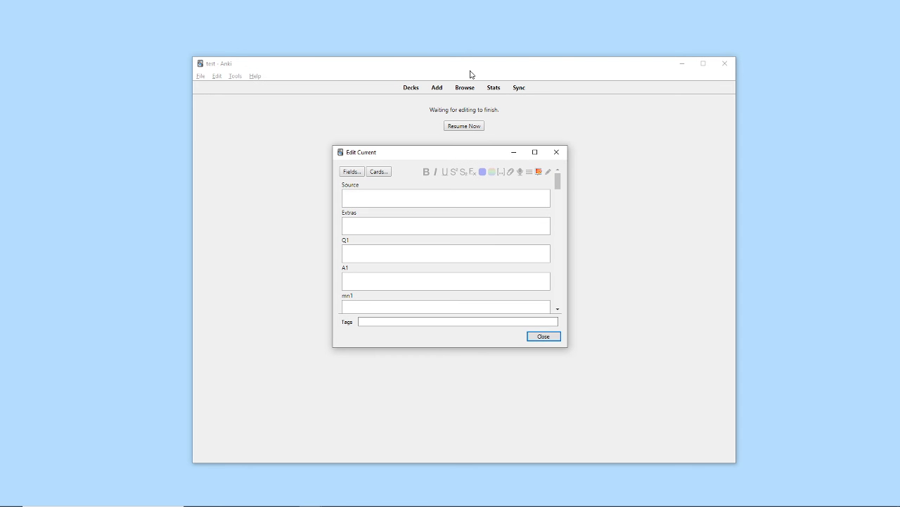
left_click(554, 153)
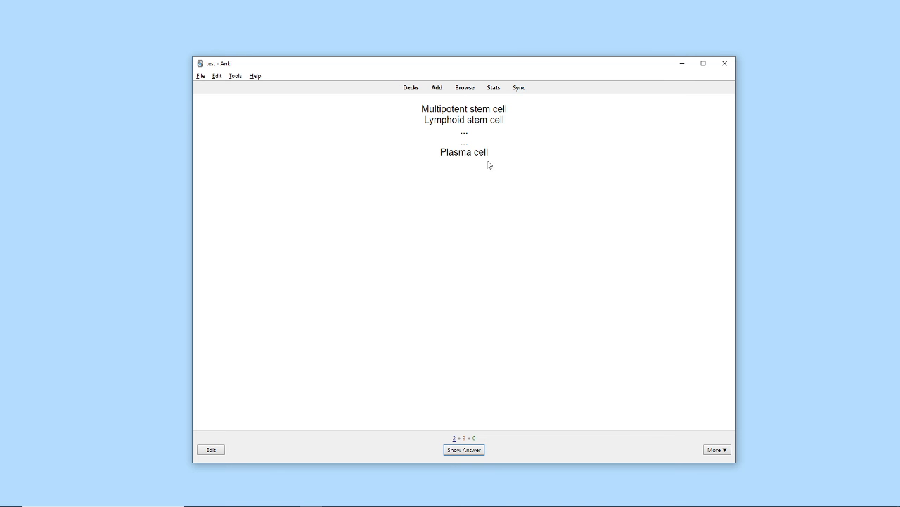
left_click(409, 89)
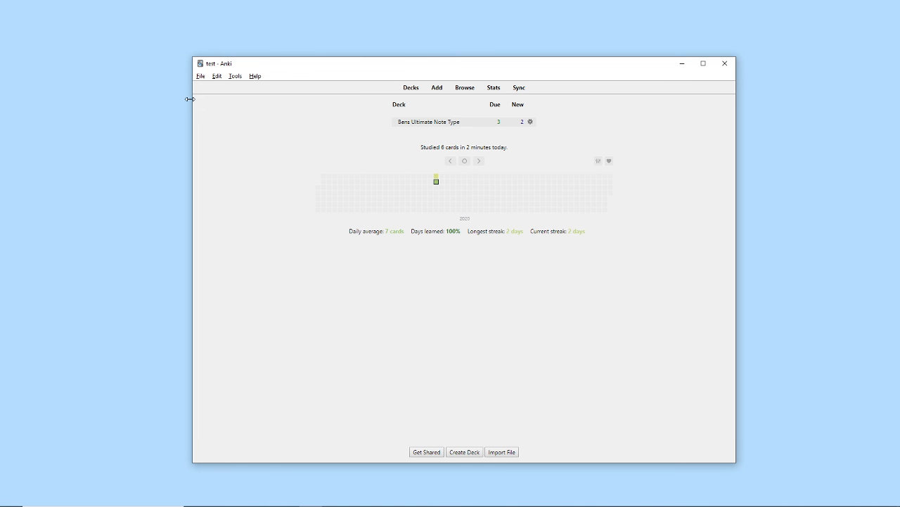